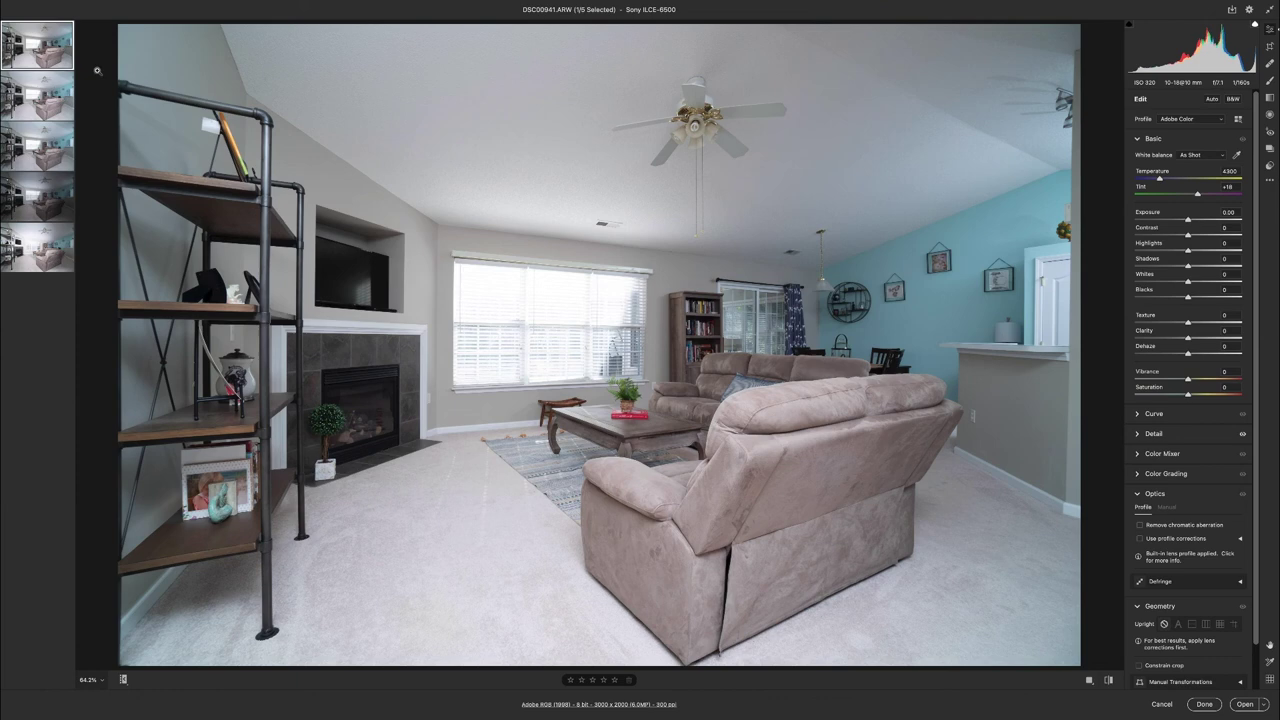
Step through the bracketed exposures from the second to the brightest fifth.
mouse_move(37, 95)
key(Down)
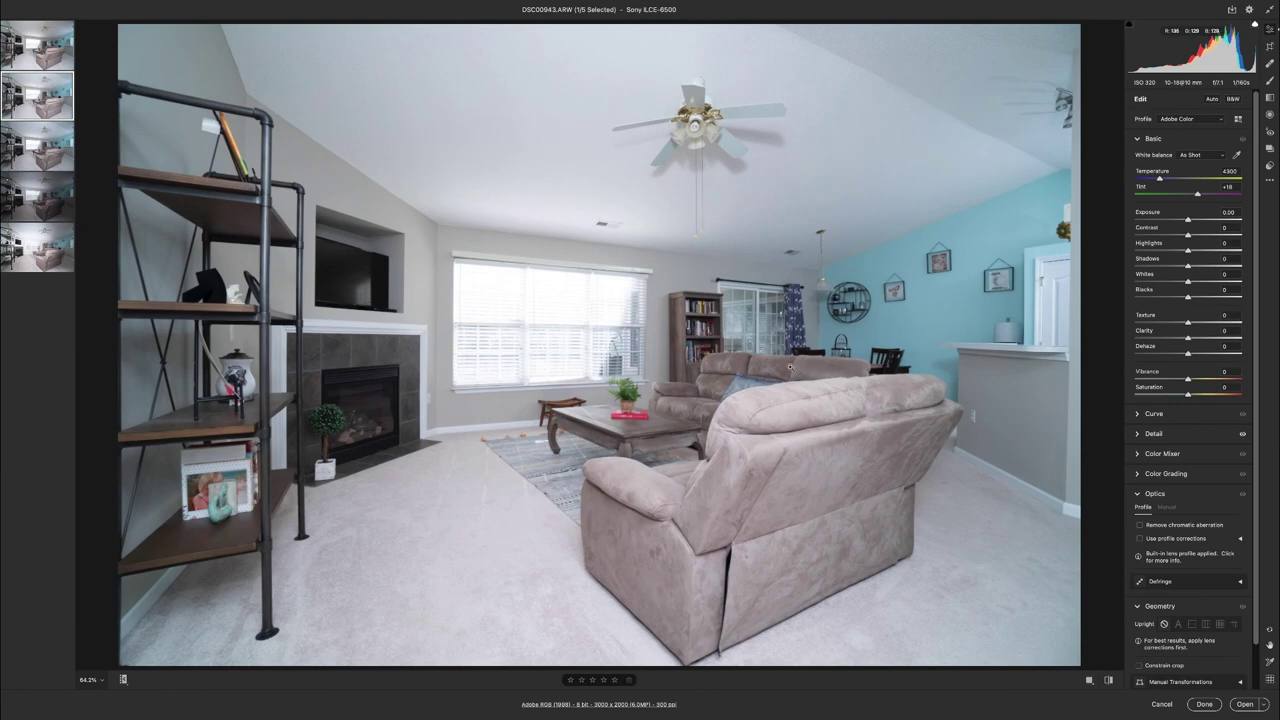
key(Down)
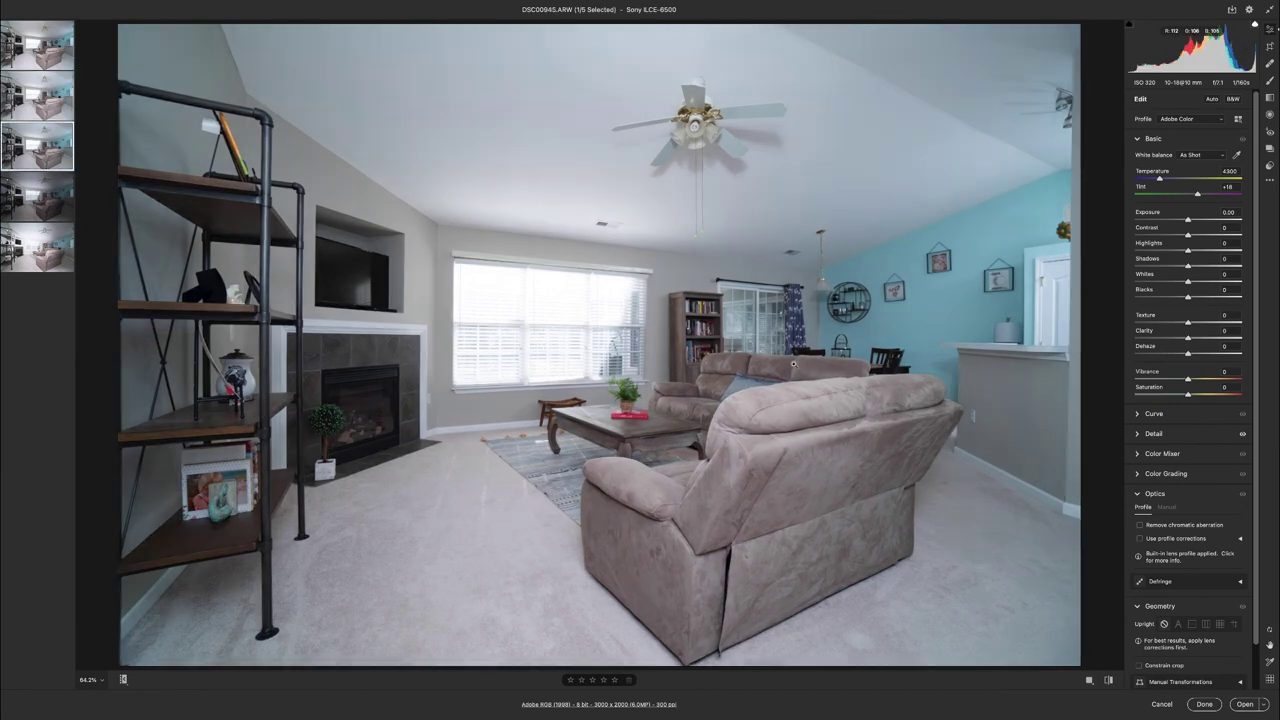
key(Down)
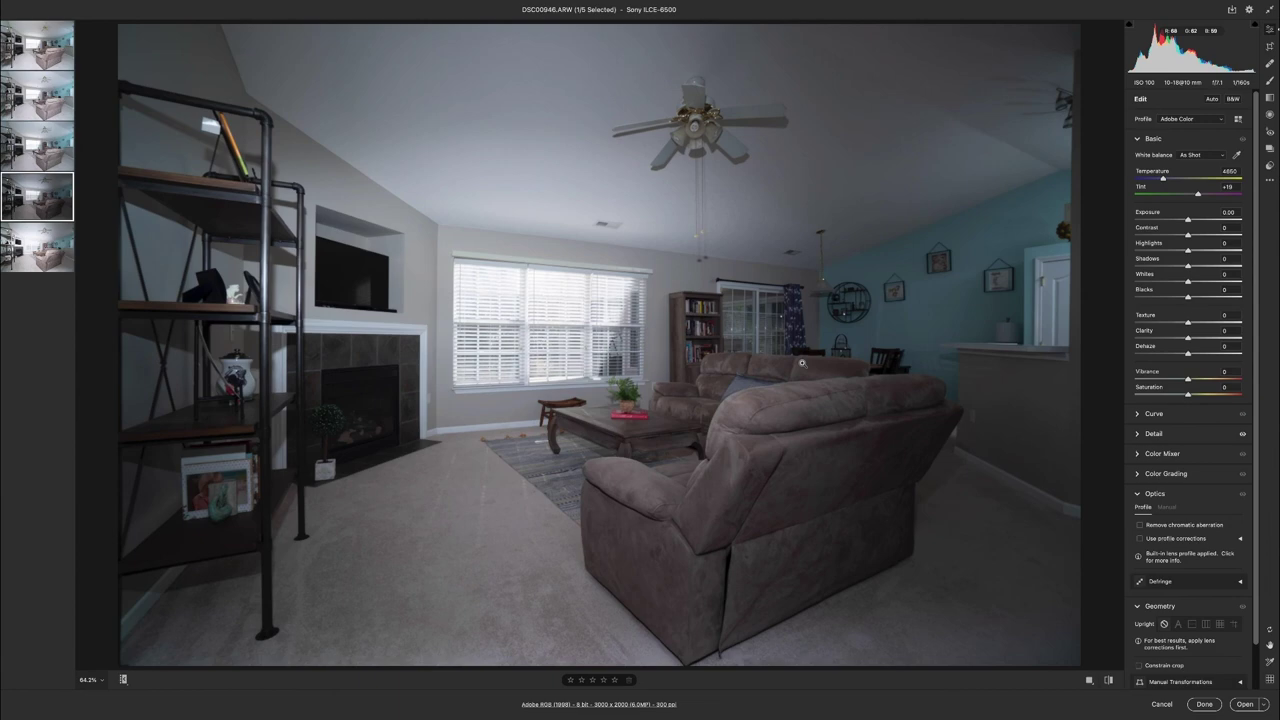
key(Down)
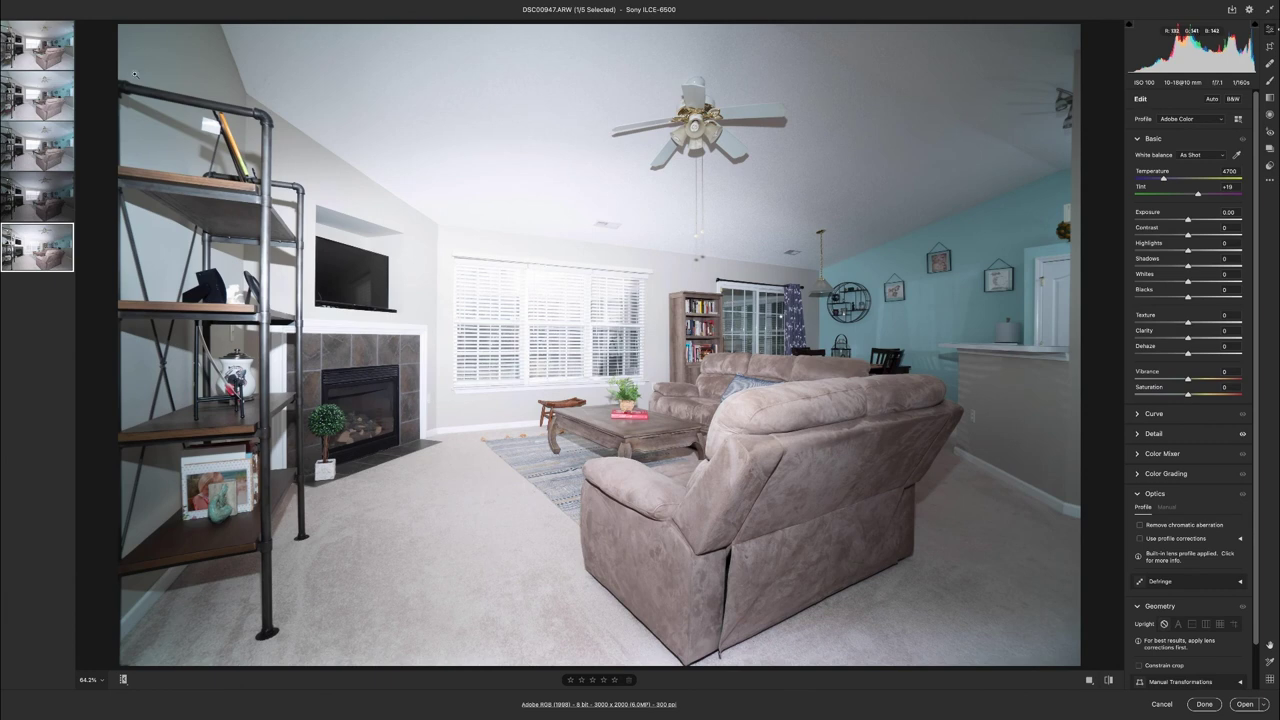
Return to DSC00941 and select all five exposures together.
click(55, 35)
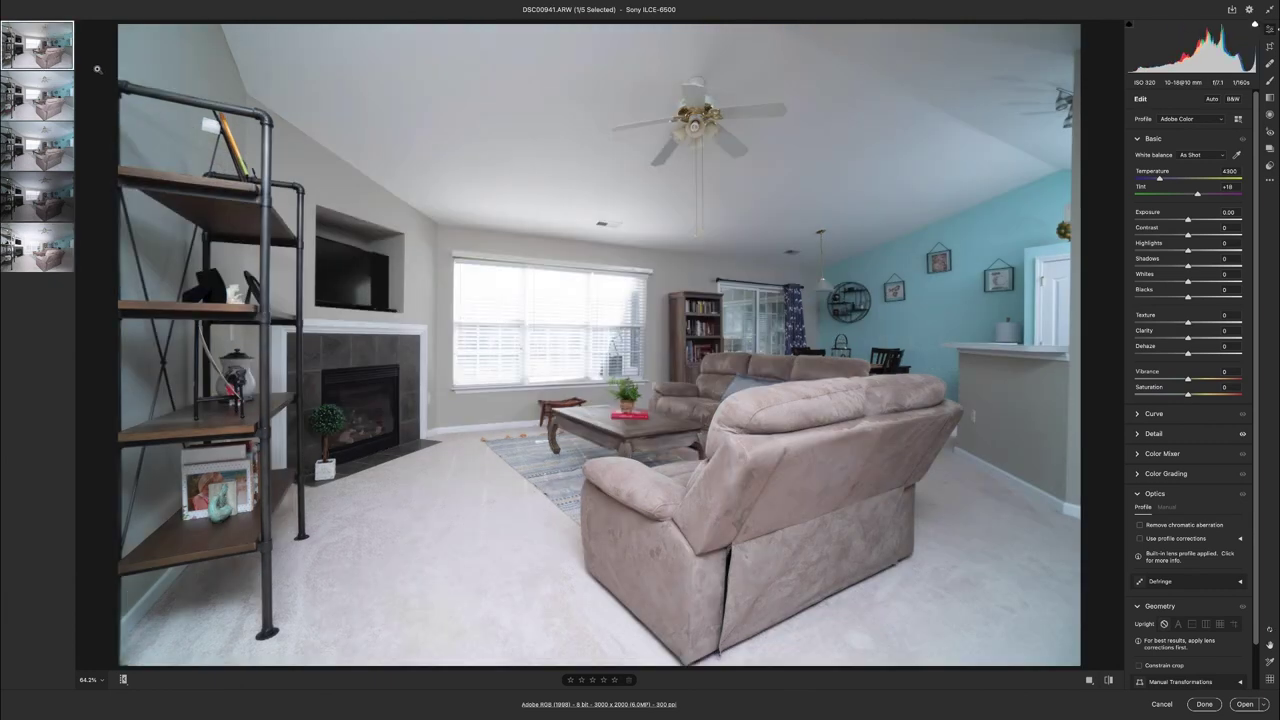
mouse_move(24, 55)
key(ctrl+a)
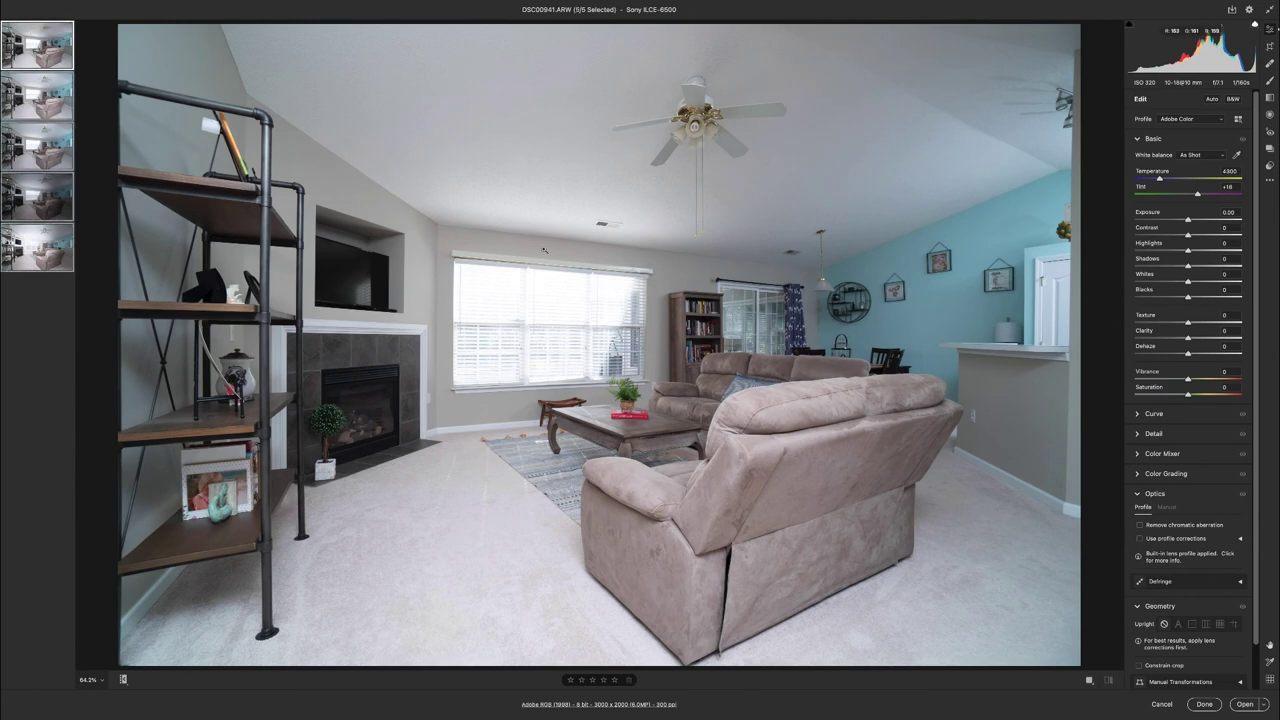
Apply the Preset (main) user preset to all five exposures and open them as Photoshop documents.
click(1270, 166)
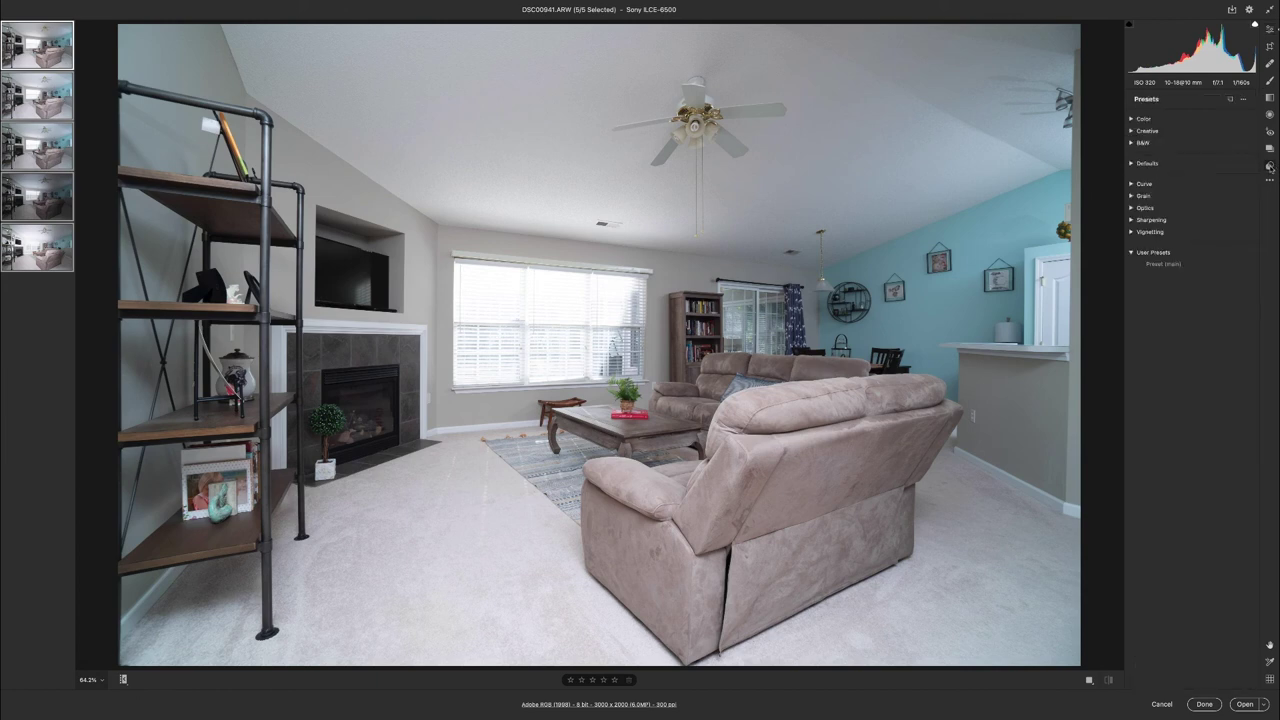
click(1157, 265)
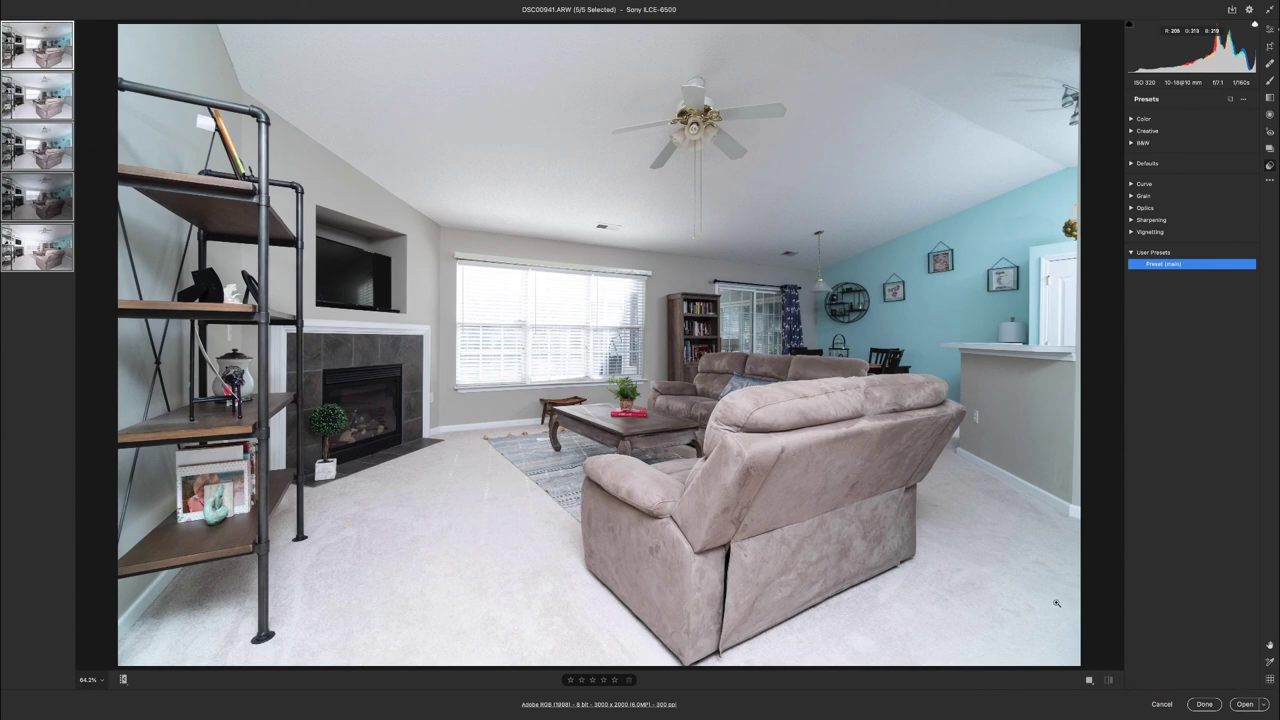
click(1245, 704)
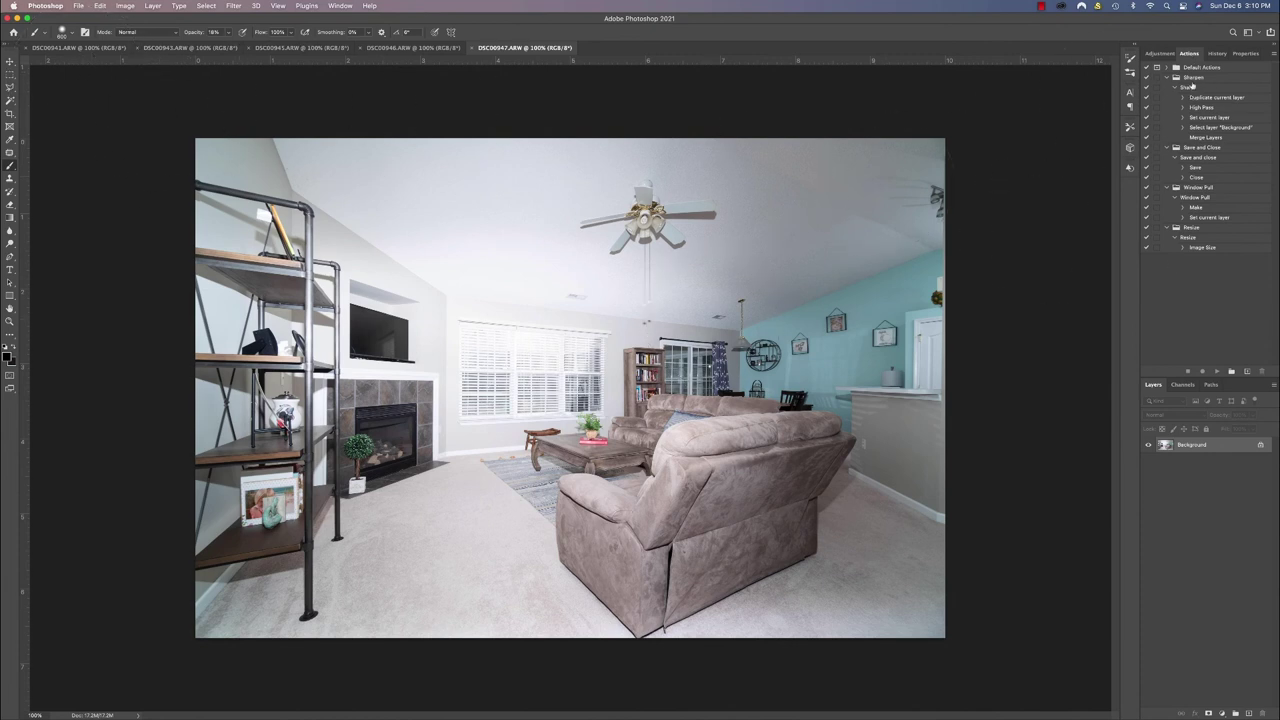
Batch-run the Sharpen set's Sharp action on all opened files via Automate > Batch.
click(1201, 88)
click(78, 6)
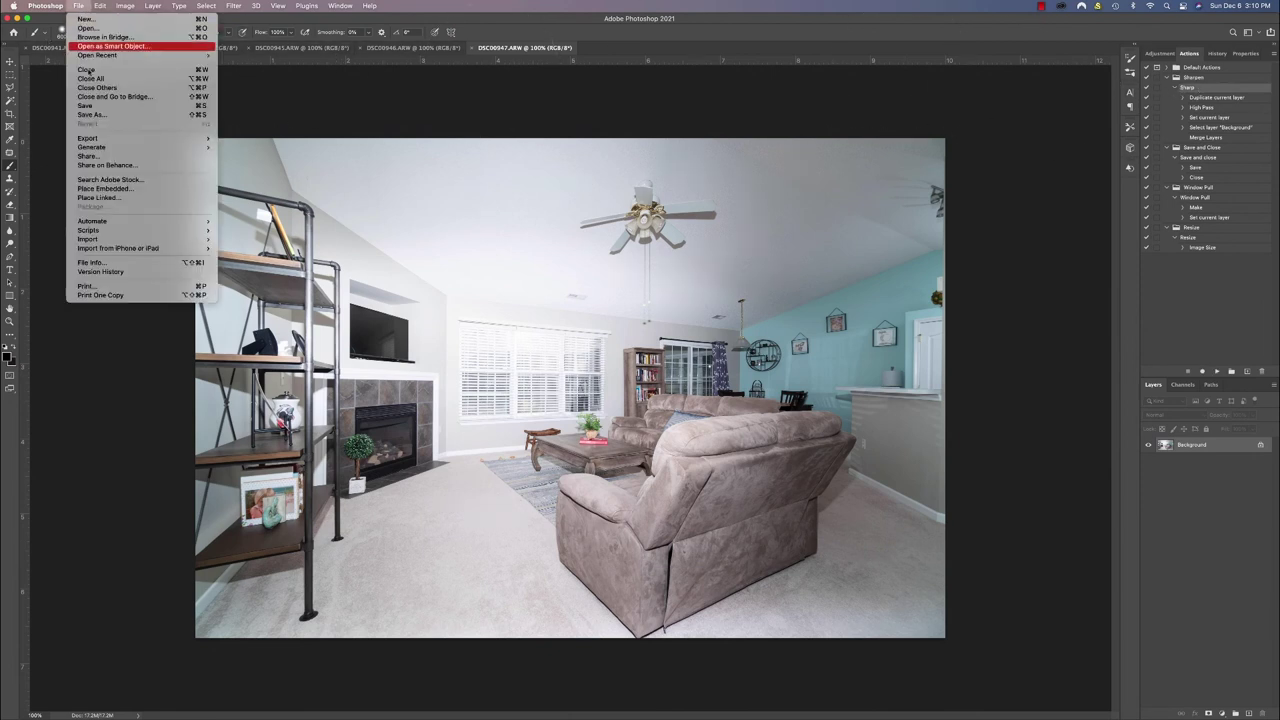
mouse_move(110, 221)
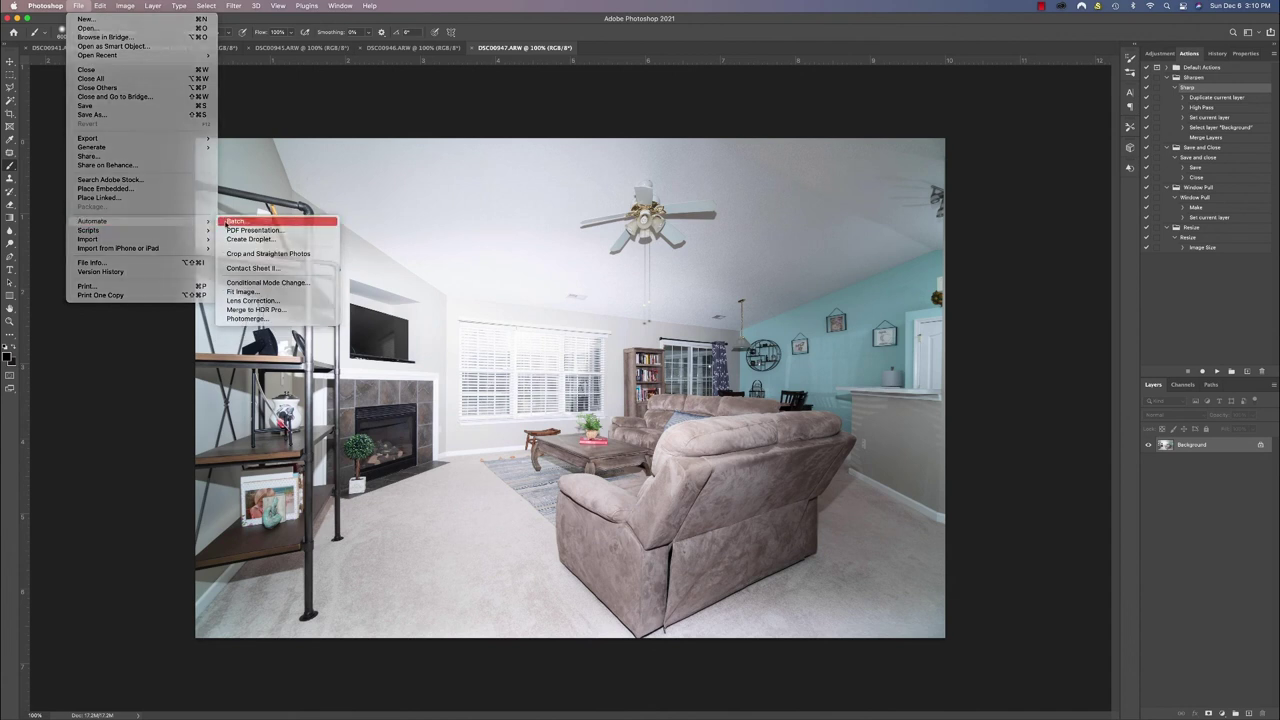
click(250, 224)
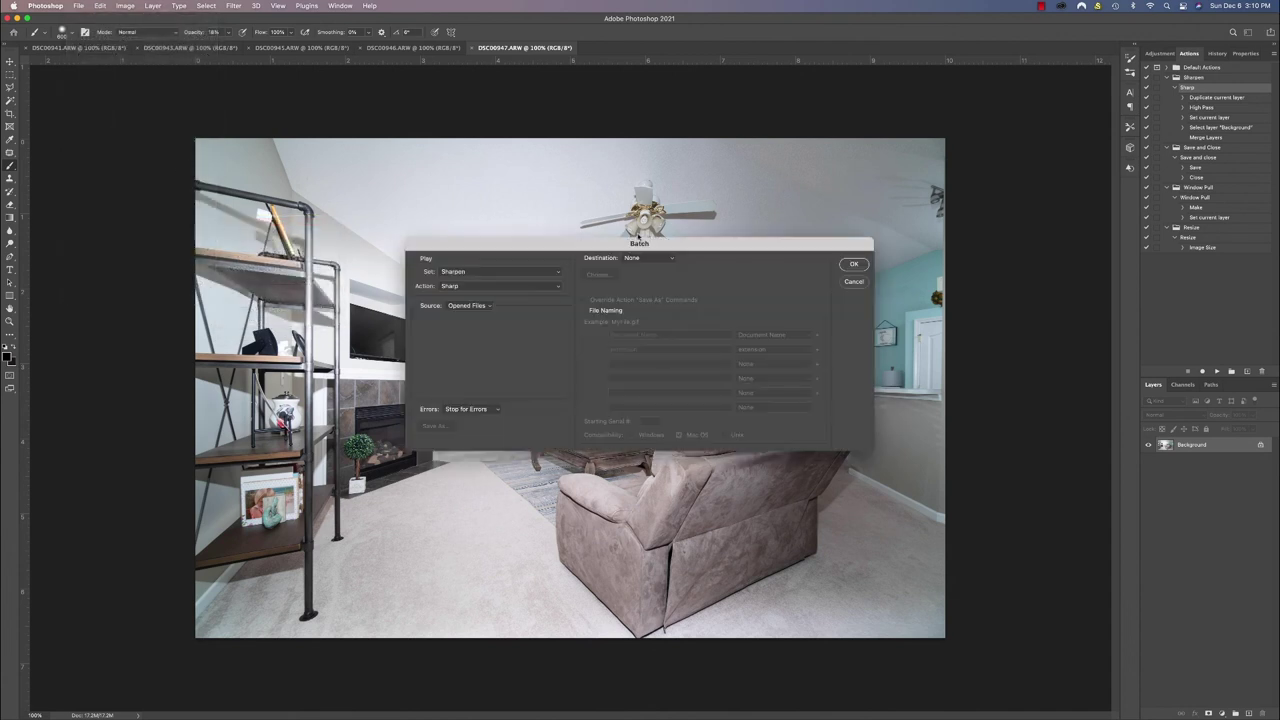
click(856, 265)
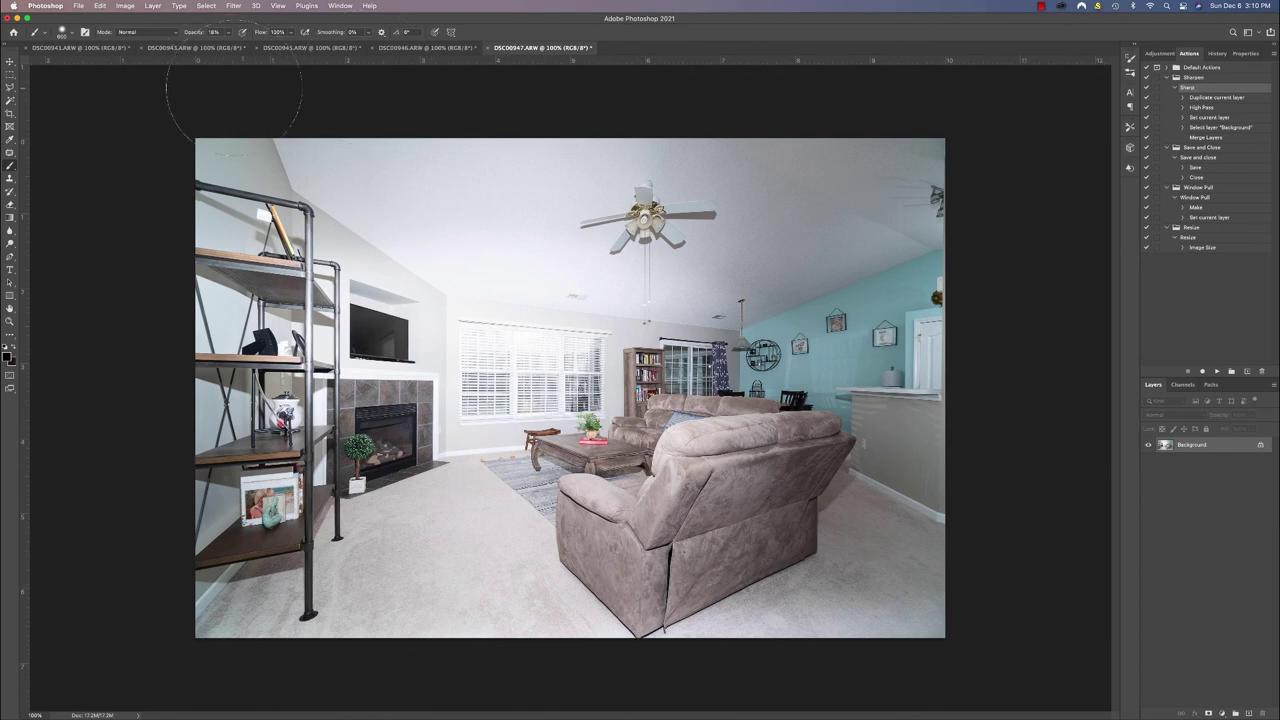
Copy the whole DSC00943 image and paste it into DSC00941 as Layer 1.
click(64, 48)
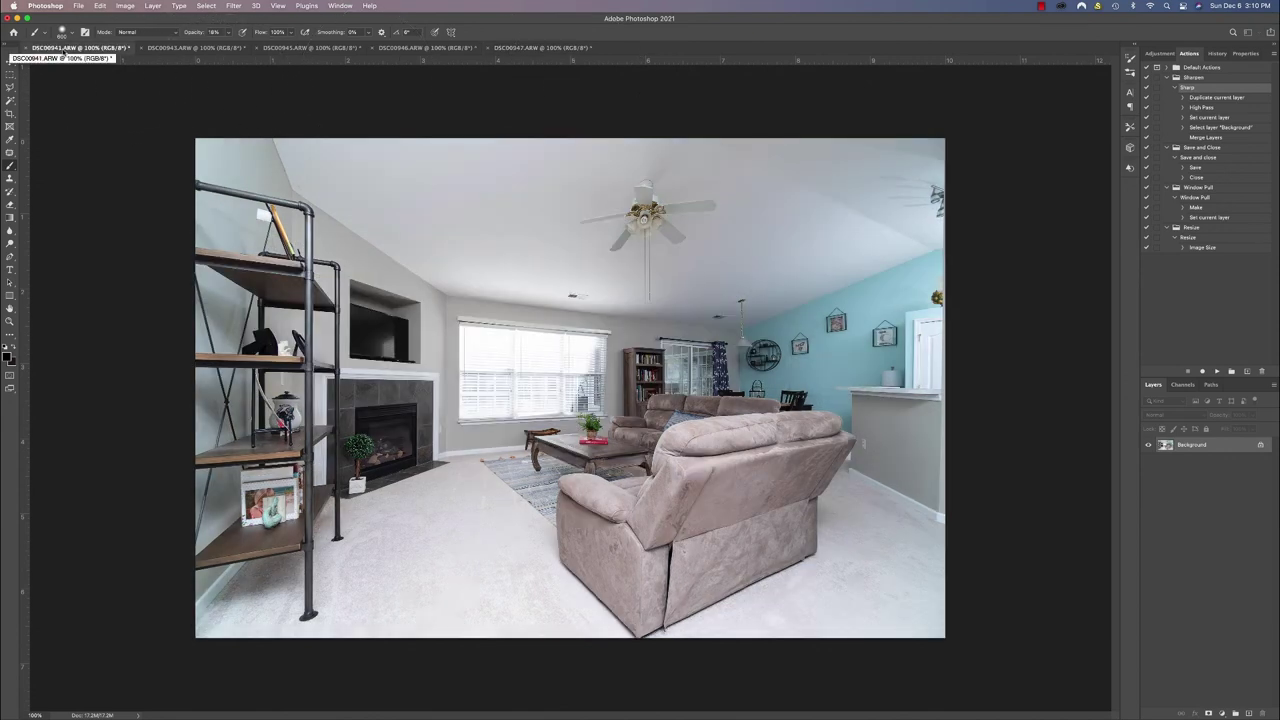
click(200, 50)
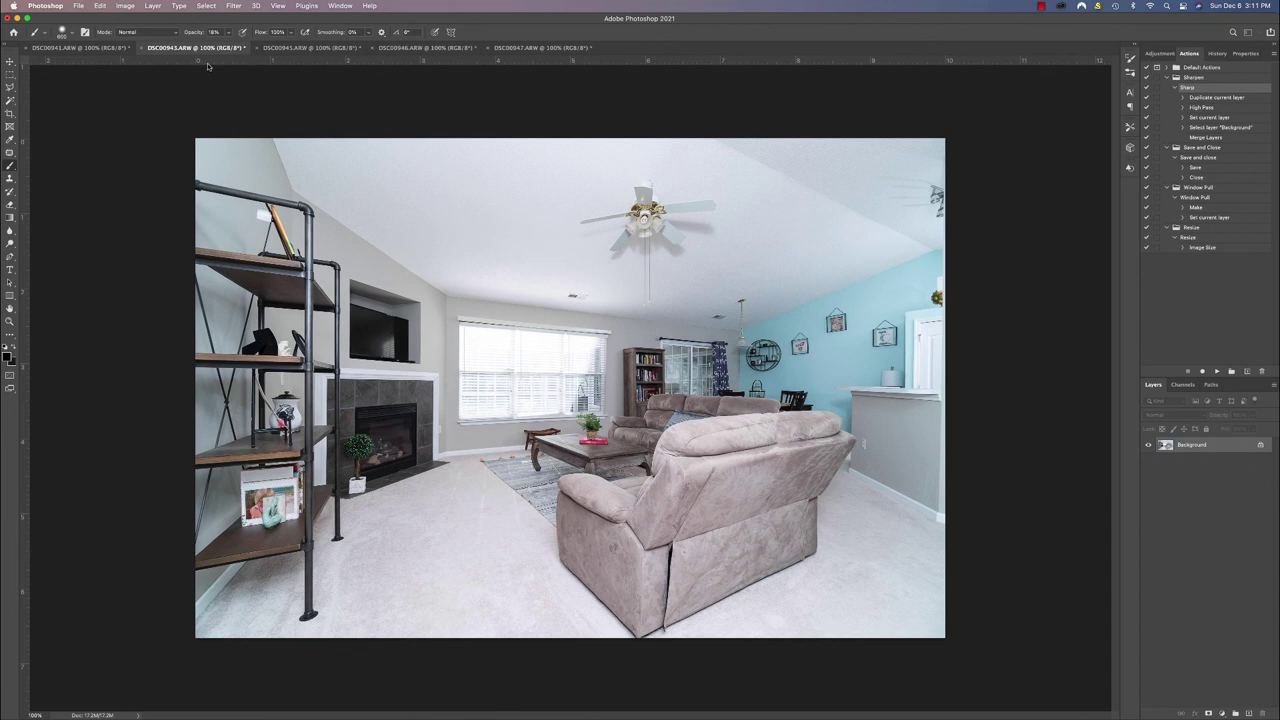
key(super+a)
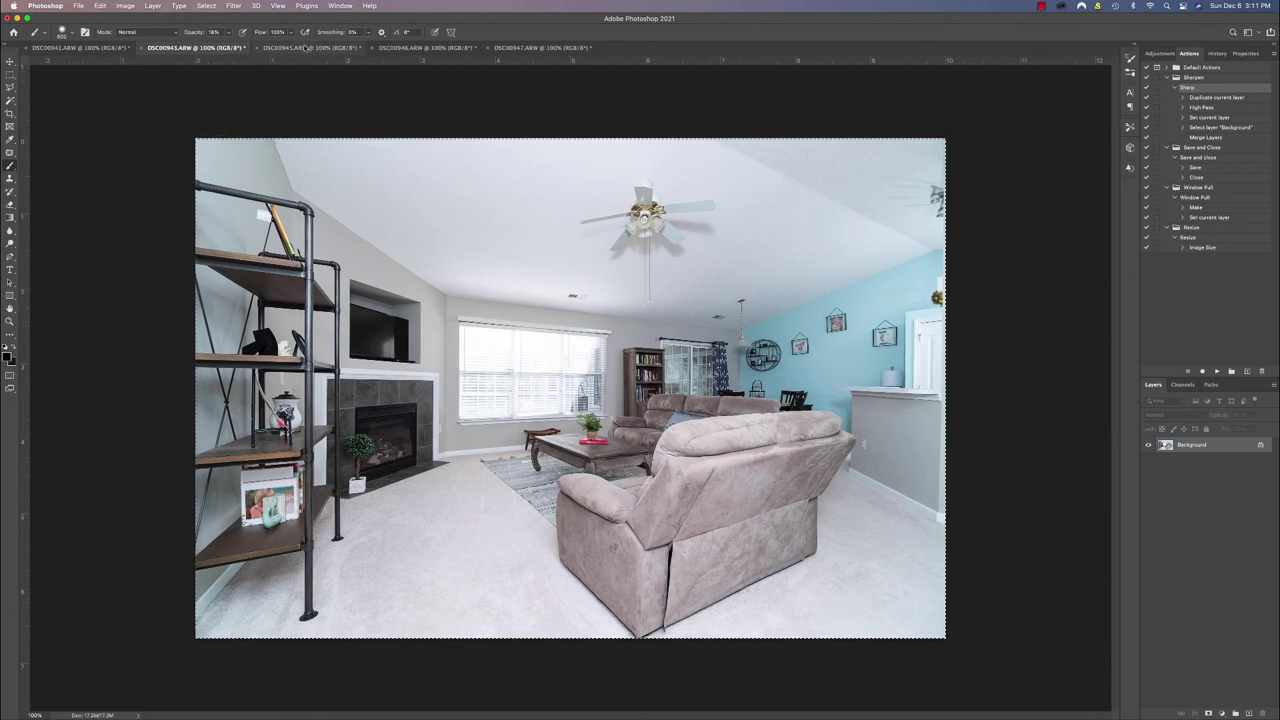
click(108, 47)
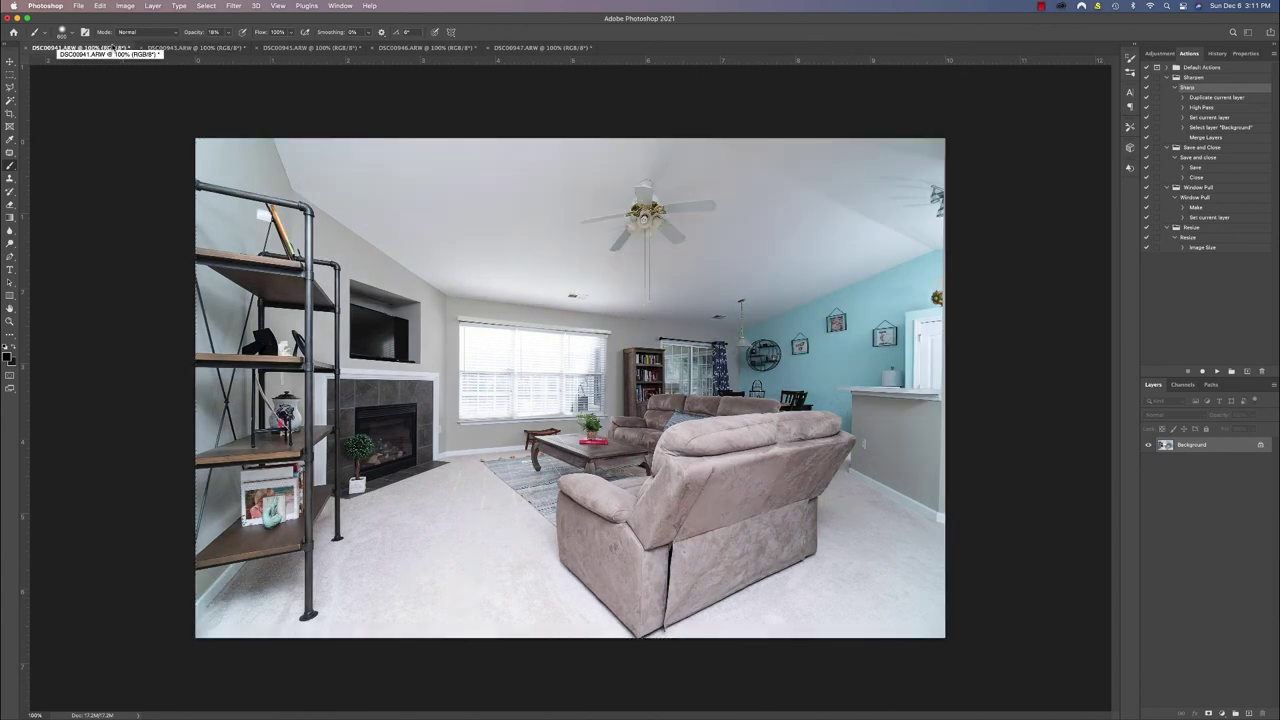
key(ctrl+j)
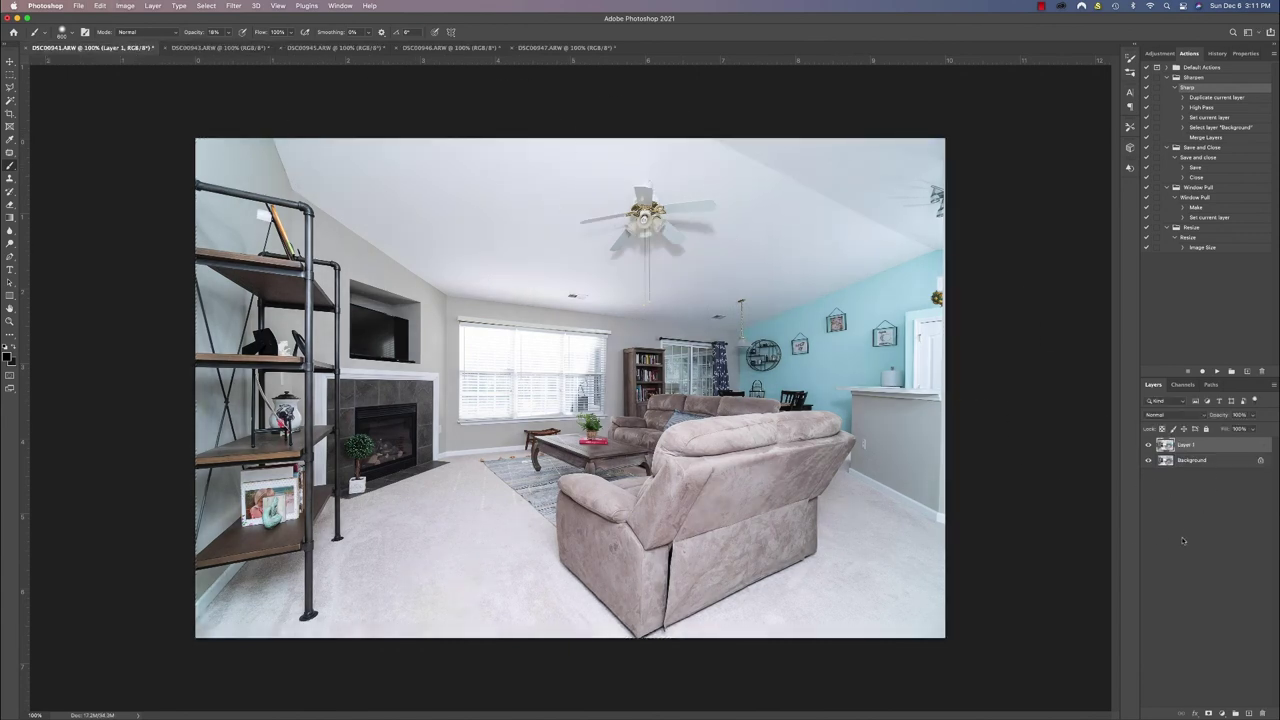
Add a layer mask to Layer 1 and toggle its visibility to compare exposures.
click(1208, 713)
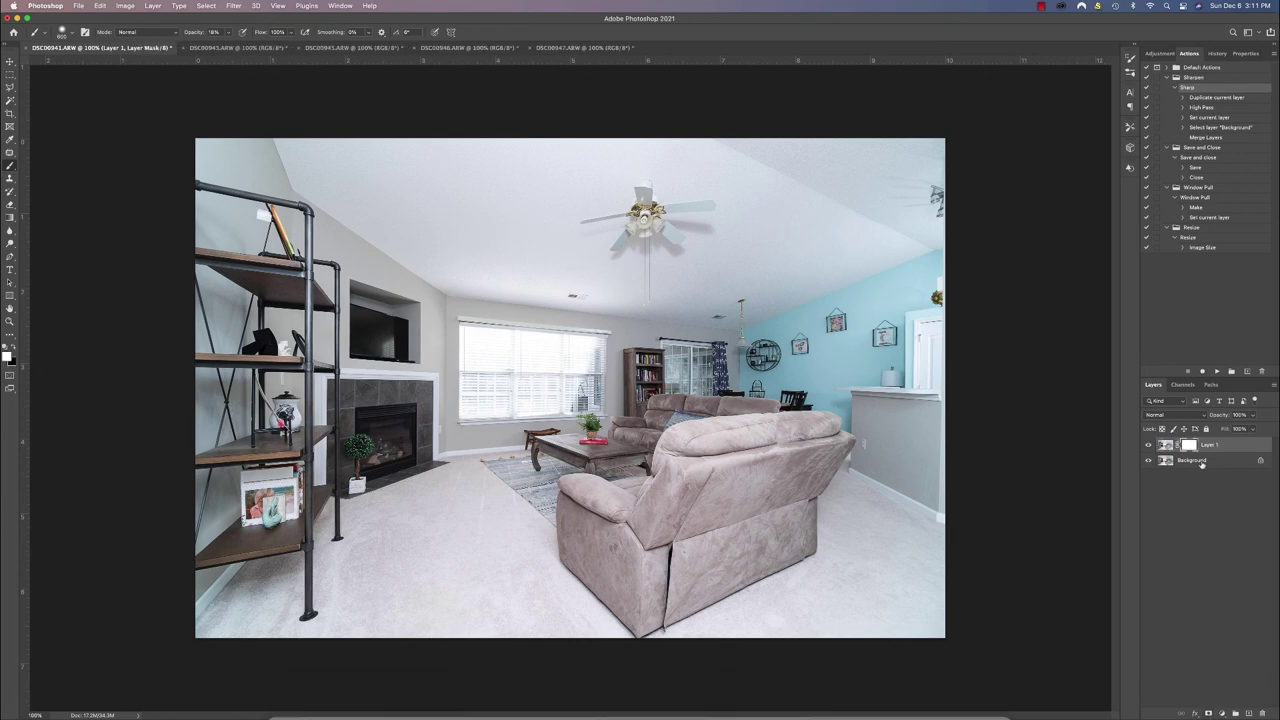
click(1149, 445)
click(1149, 445)
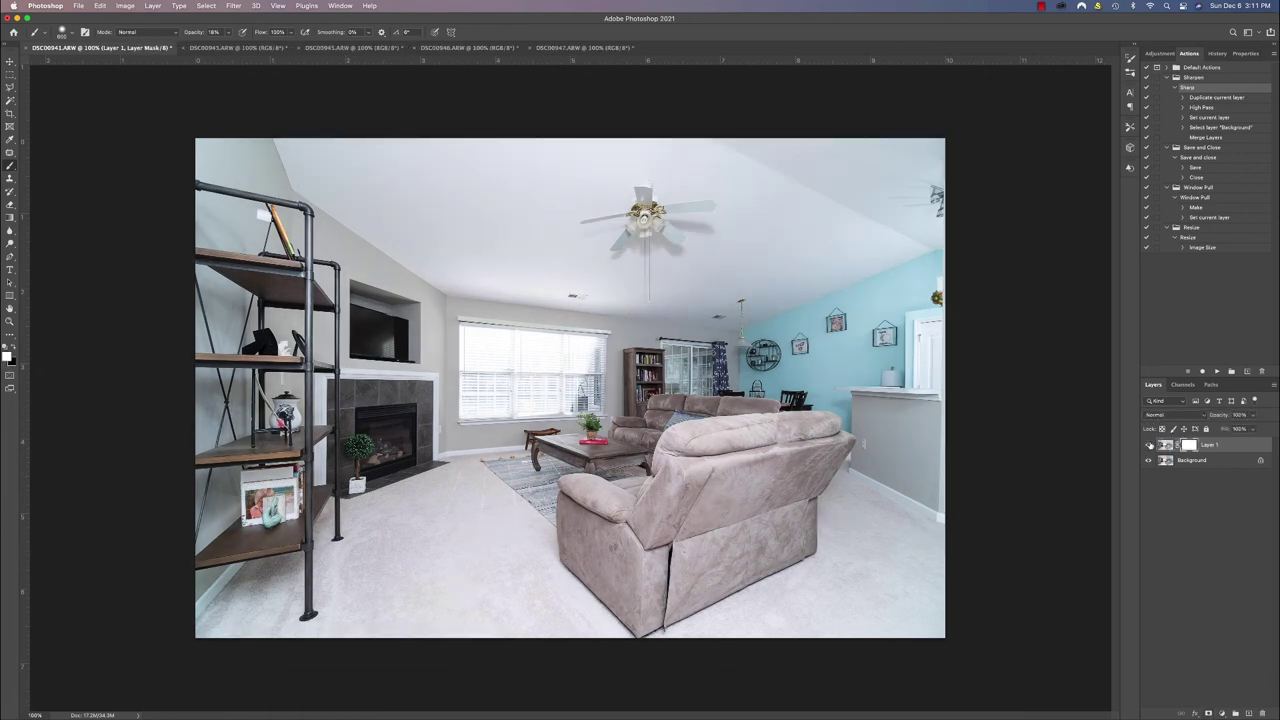
click(1149, 445)
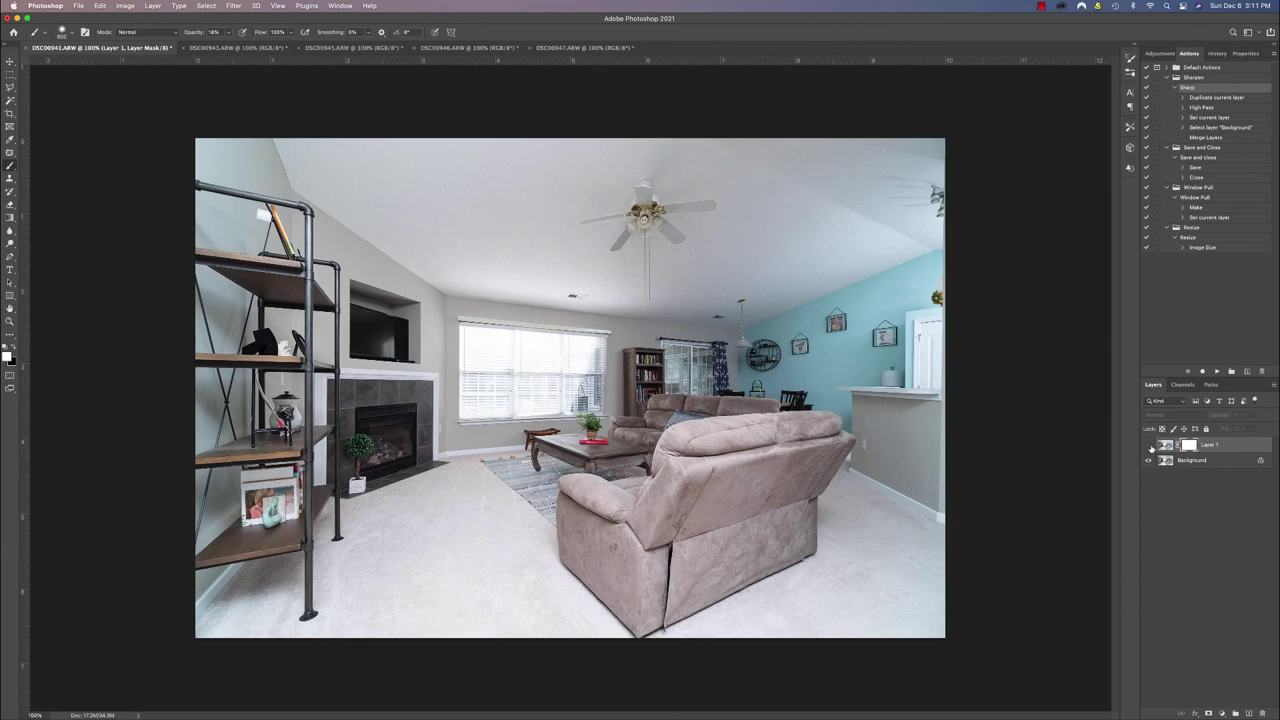
click(1149, 445)
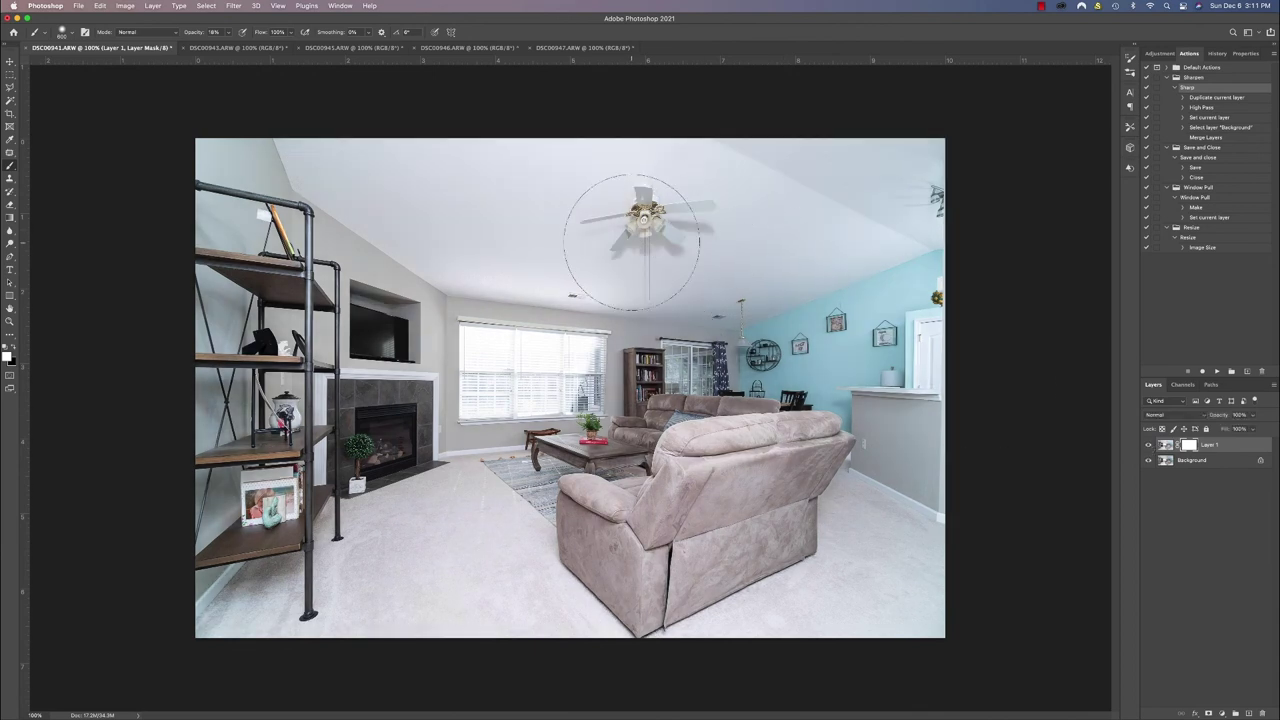
click(1149, 445)
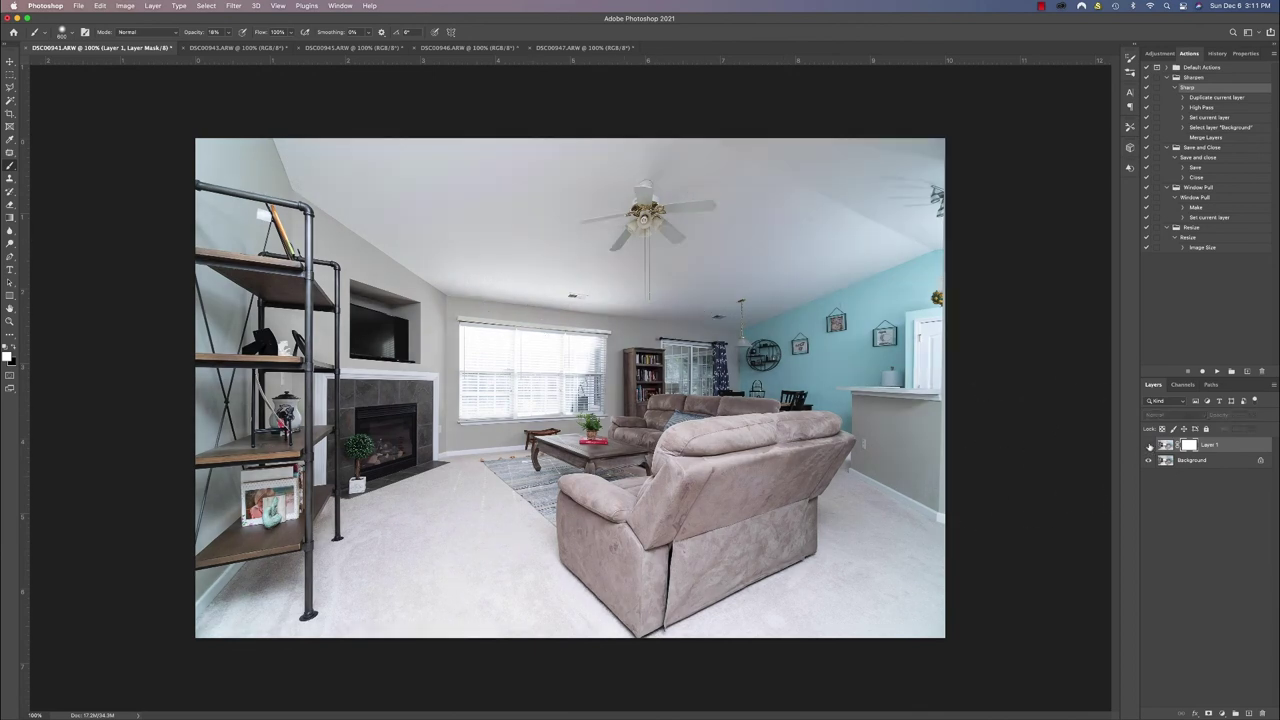
click(1149, 445)
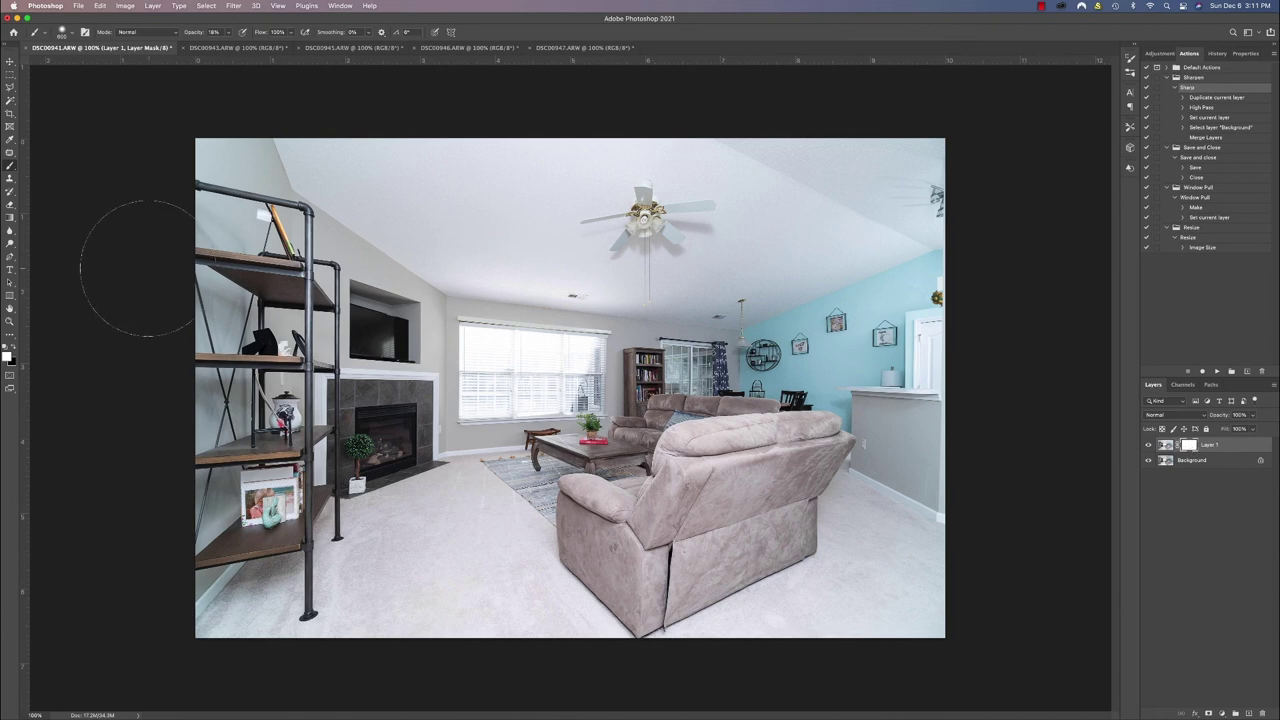
Paint black at 25% brush opacity over the ceiling fan on the mask, then check the blend.
click(16, 348)
click(228, 32)
text(25)
key(Return)
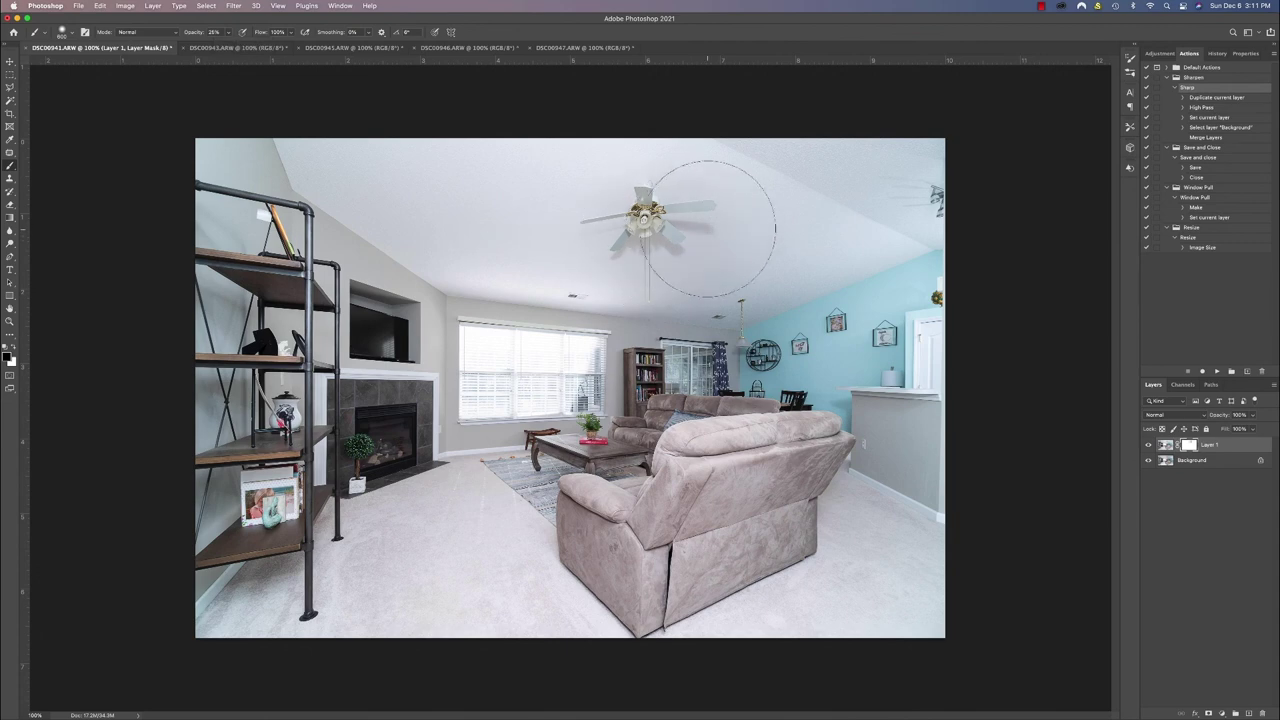
mouse_move(647, 226)
mouse_down()
mouse_move(701, 217)
mouse_move(633, 229)
mouse_move(714, 222)
mouse_move(637, 245)
mouse_move(715, 230)
mouse_move(627, 230)
mouse_move(712, 216)
mouse_move(625, 235)
mouse_move(657, 220)
mouse_up()
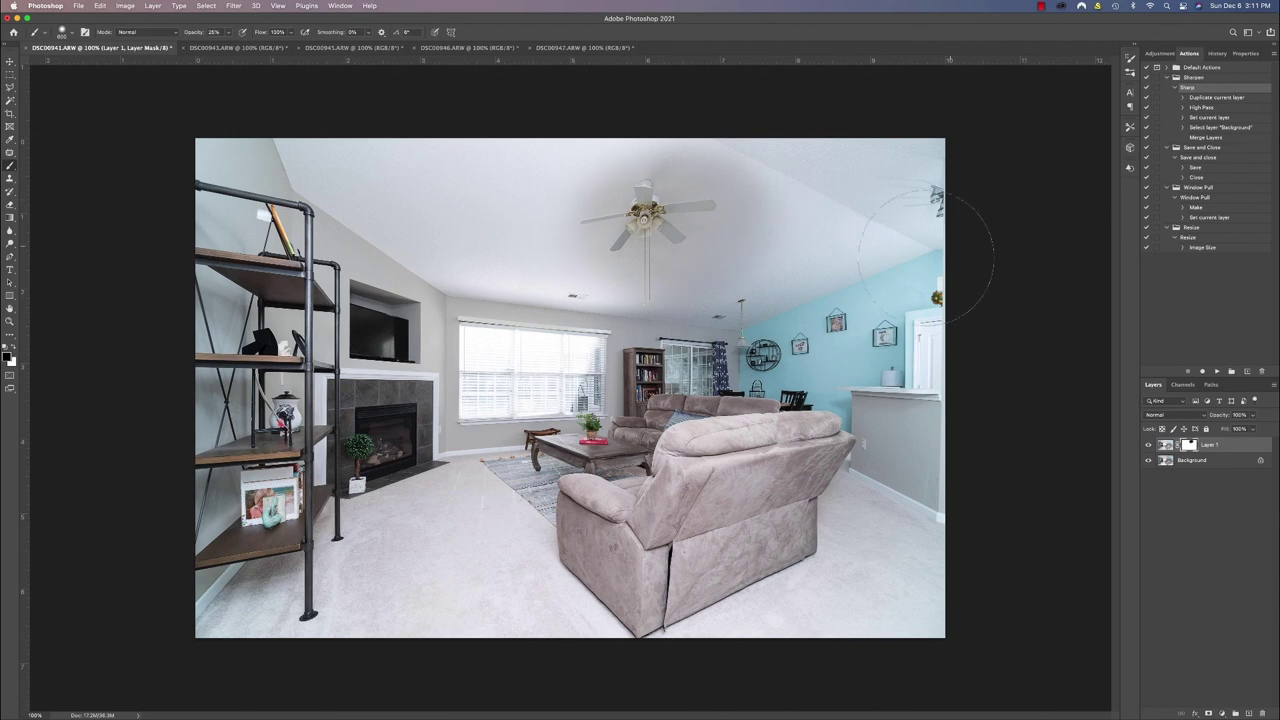
click(1192, 460)
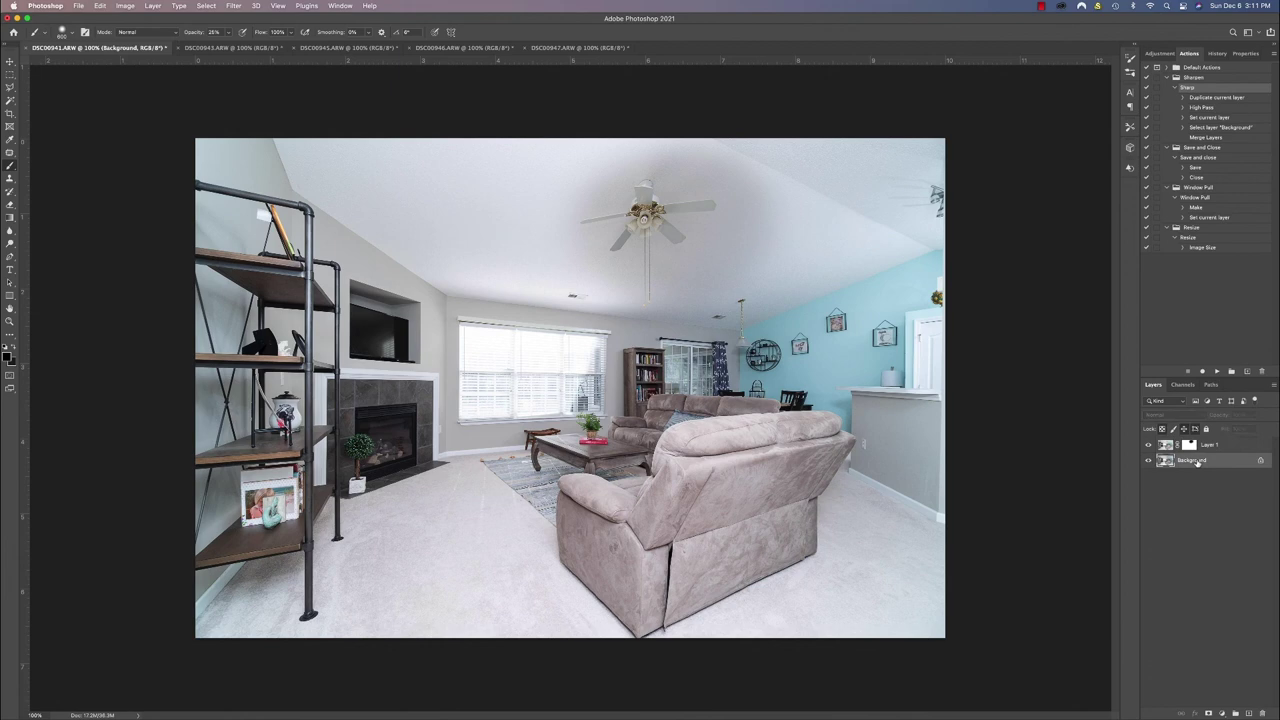
click(1147, 444)
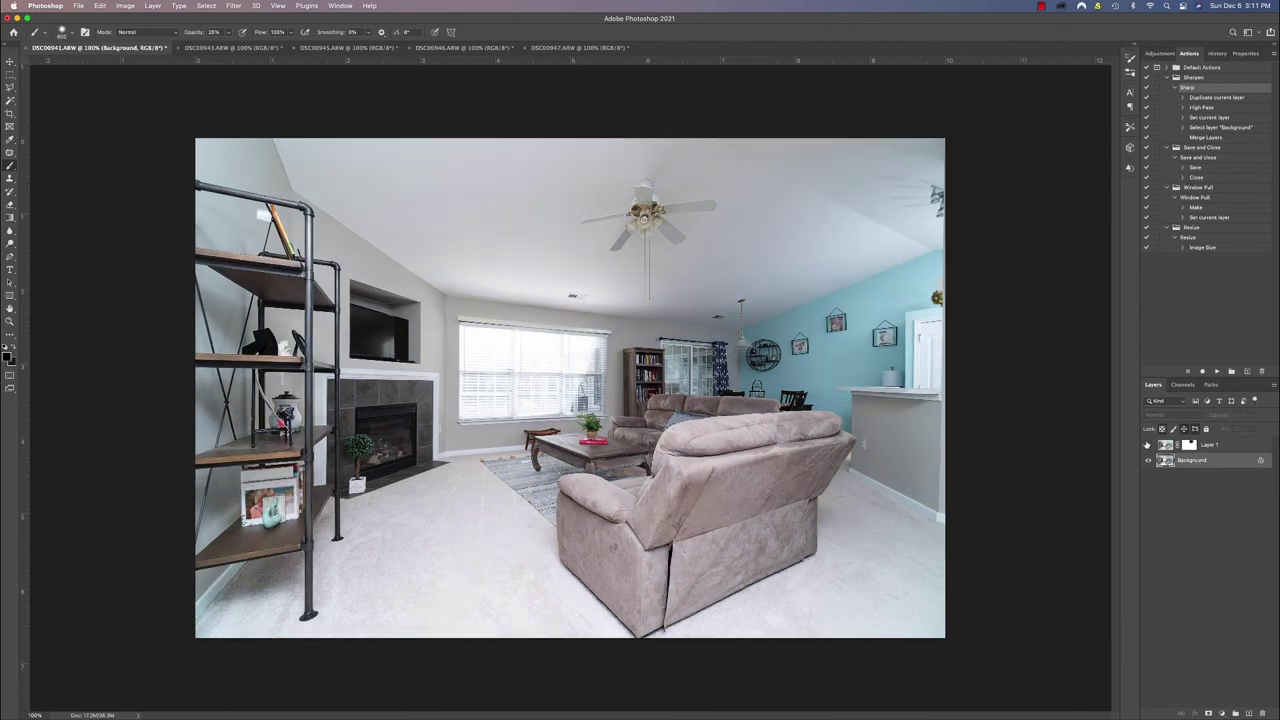
click(1147, 444)
Add a Brightness/Contrast adjustment layer with brightness raised to 44.
click(1161, 53)
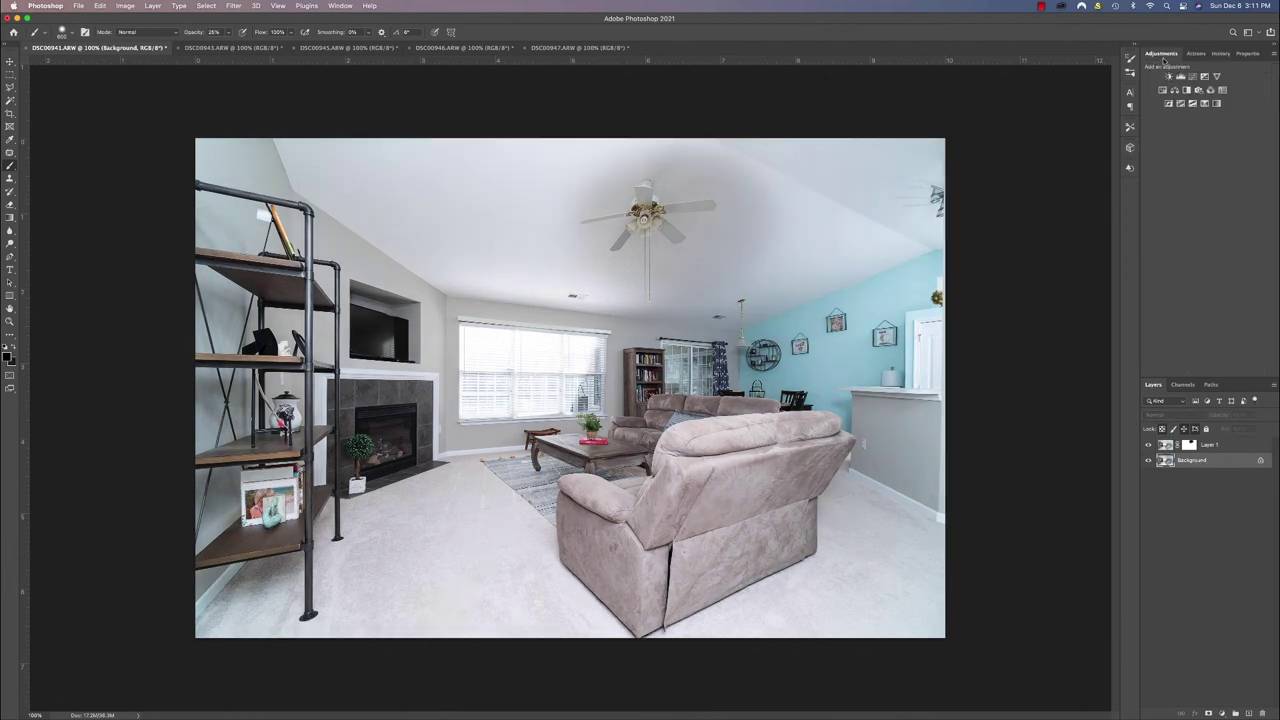
click(1170, 77)
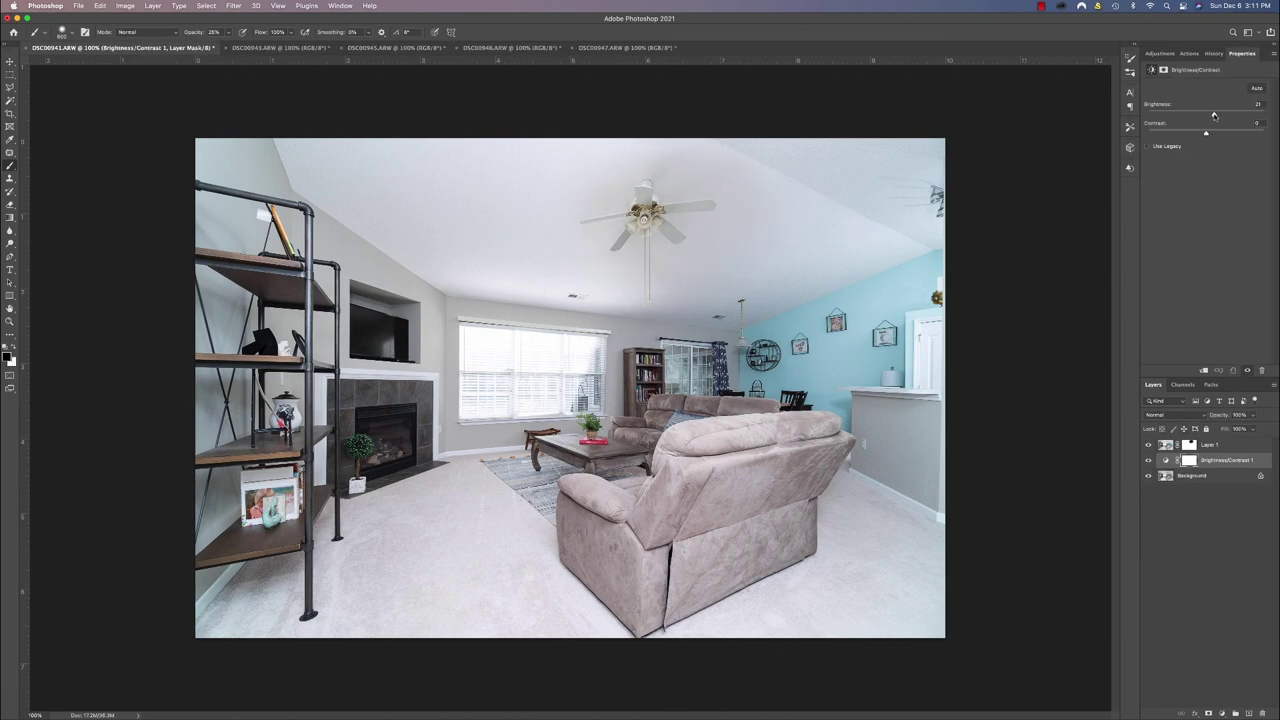
mouse_move(1217, 116)
mouse_down()
mouse_move(1256, 123)
mouse_move(1217, 116)
mouse_up()
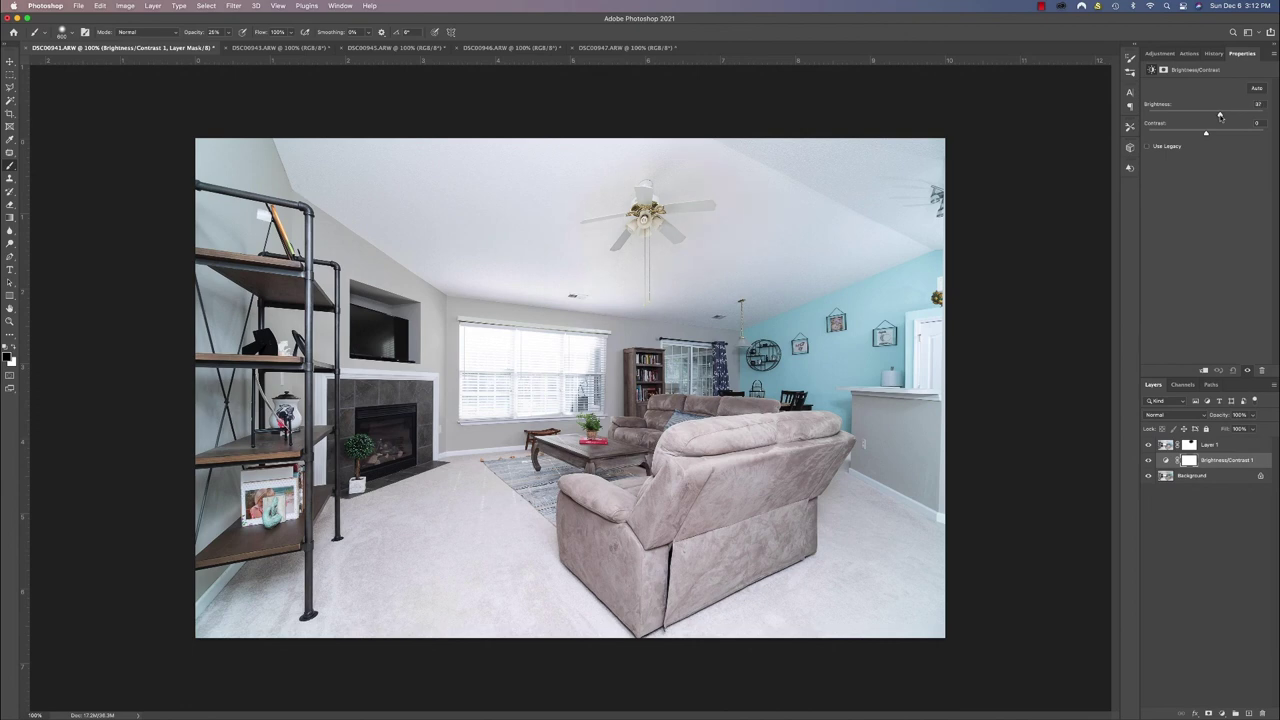
Toggle Layer 1 on and off to compare the blend with the base exposure.
click(1148, 445)
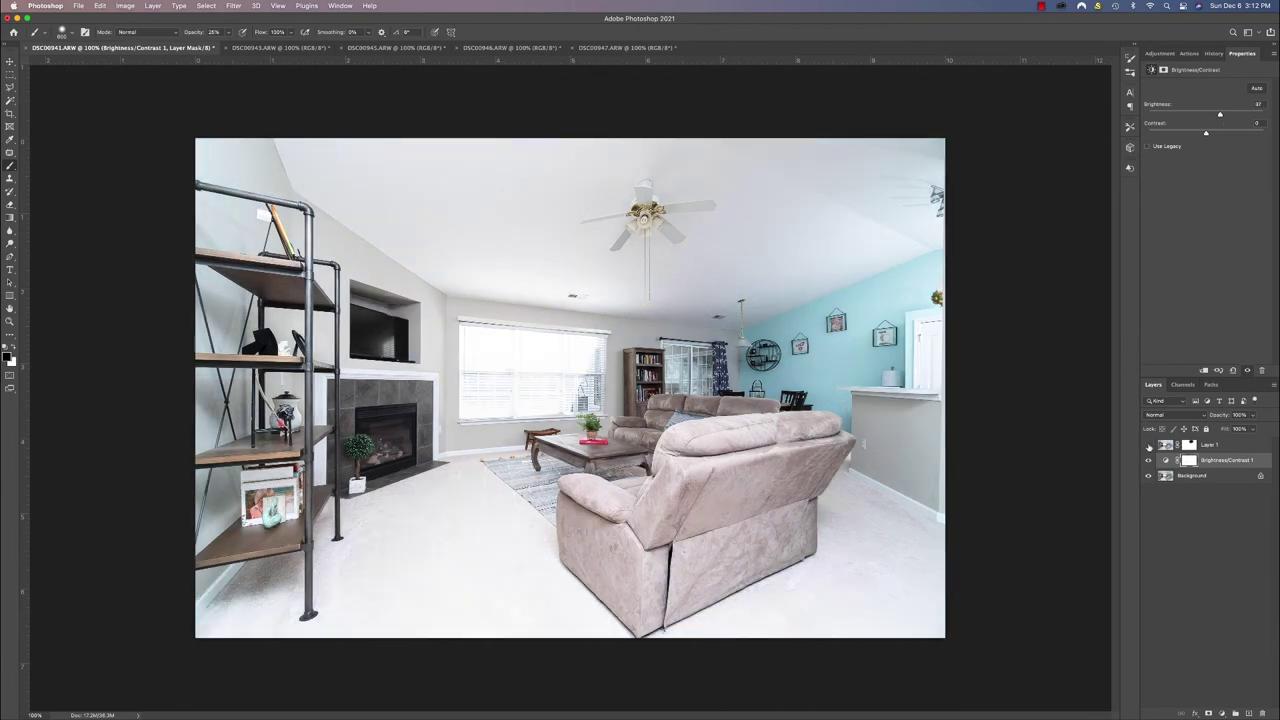
click(1148, 446)
click(1148, 446)
click(1148, 446)
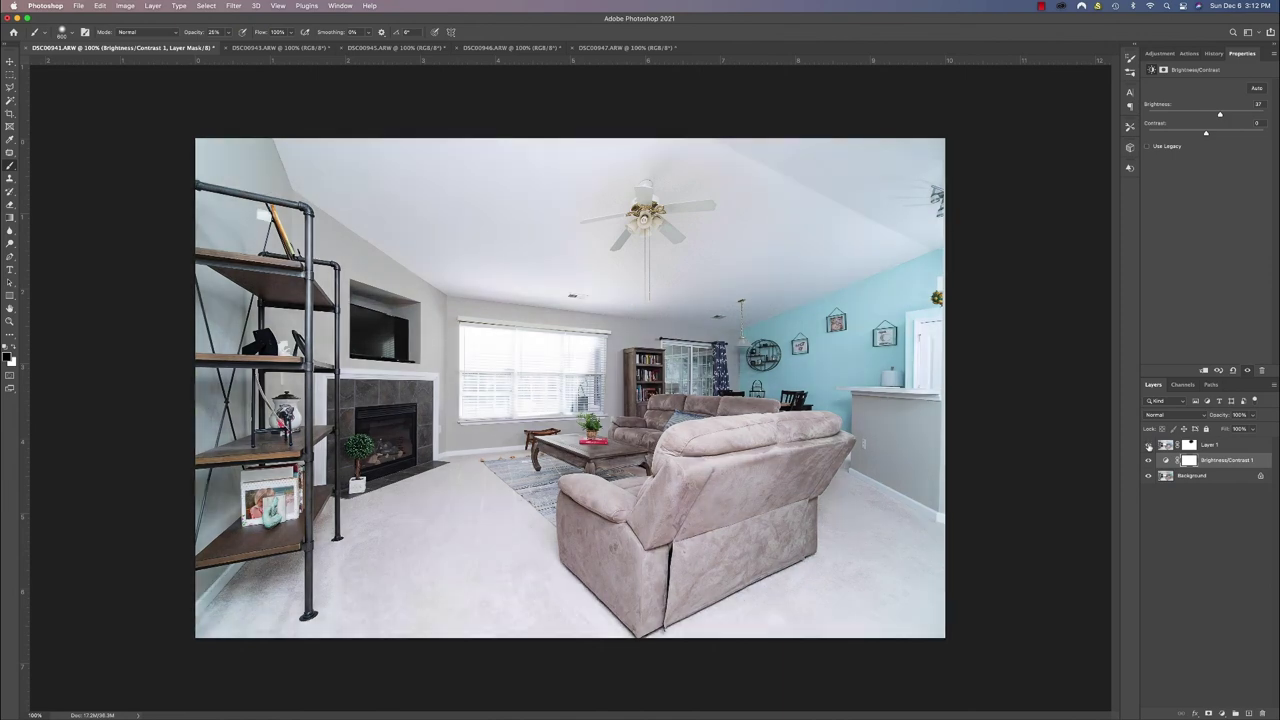
click(1148, 446)
click(1148, 446)
click(1148, 446)
Target Layer 1's mask, then select the Brightness/Contrast layer and bring up the merge commands.
click(229, 33)
click(900, 500)
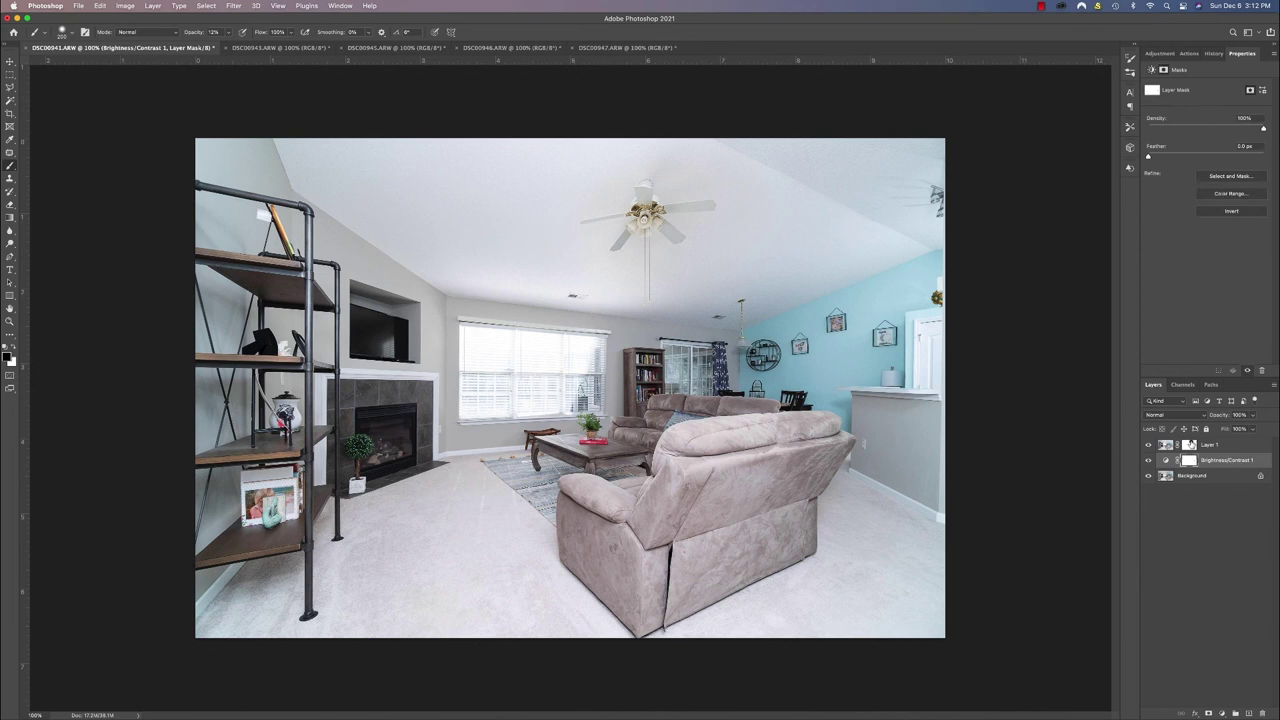
click(1188, 445)
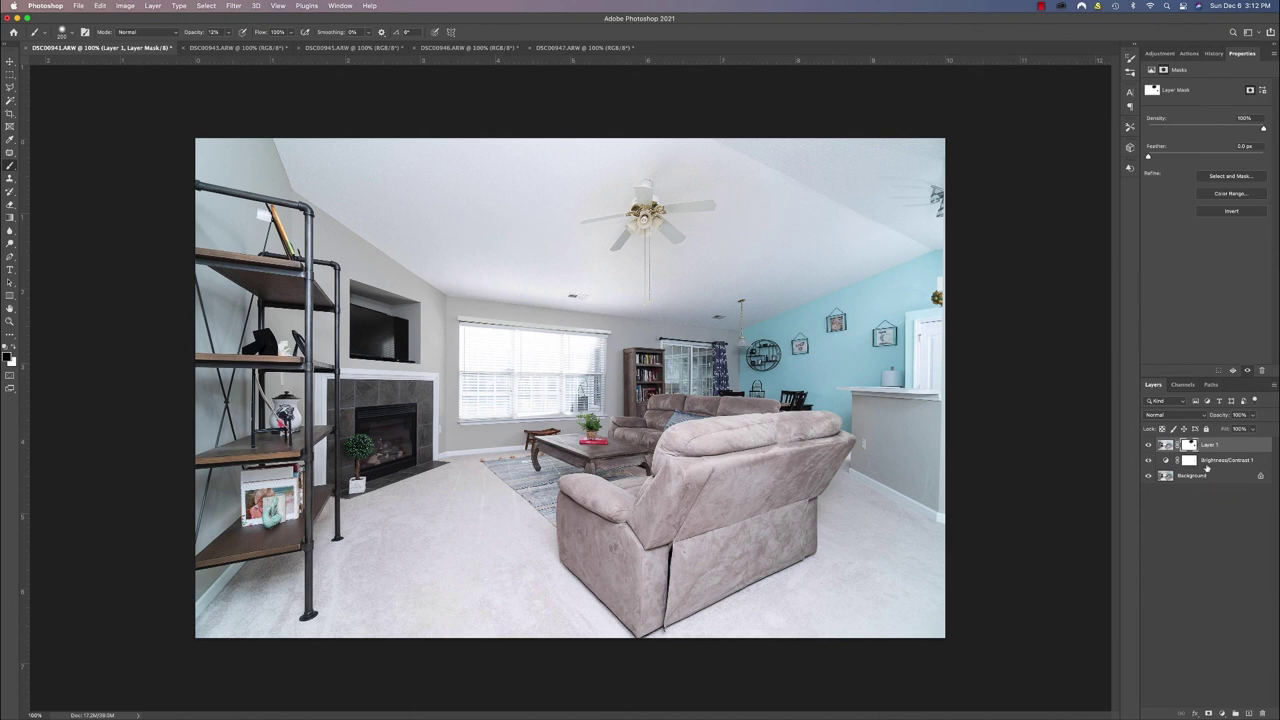
click(1209, 462)
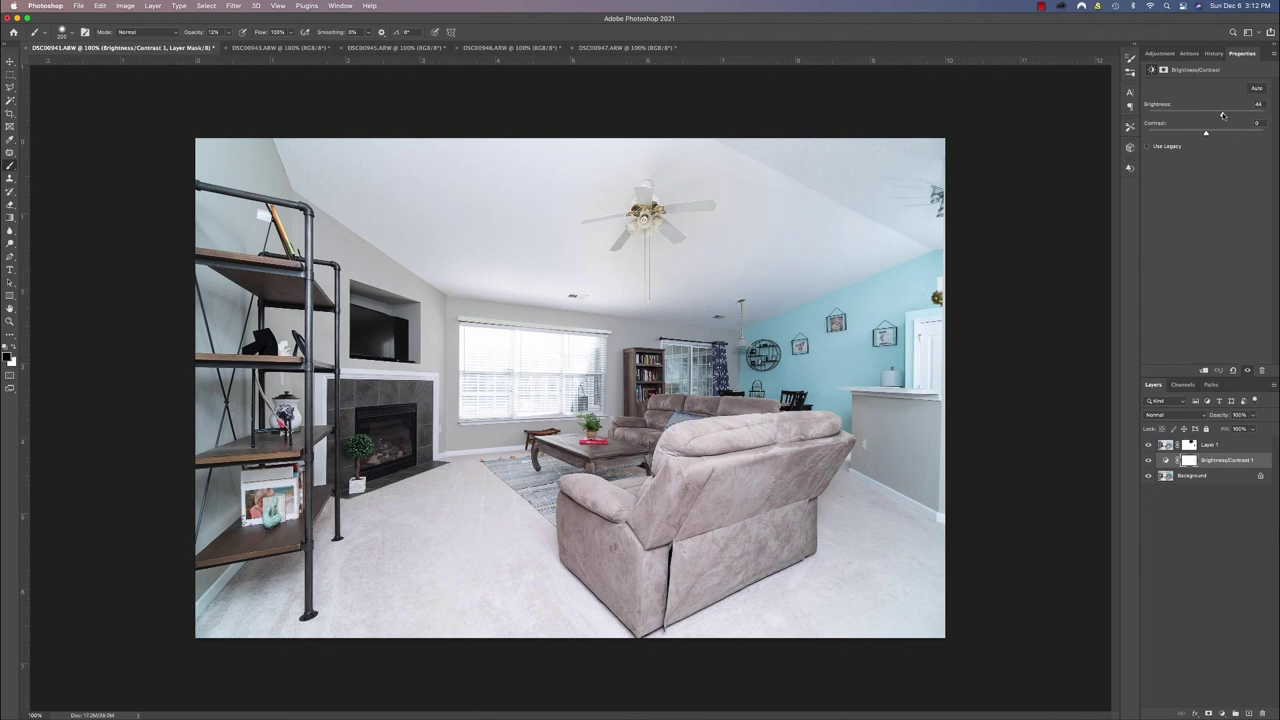
right_click(1205, 480)
Flatten the blend and paste it into DSC00945 as a new Layer 1.
click(1165, 587)
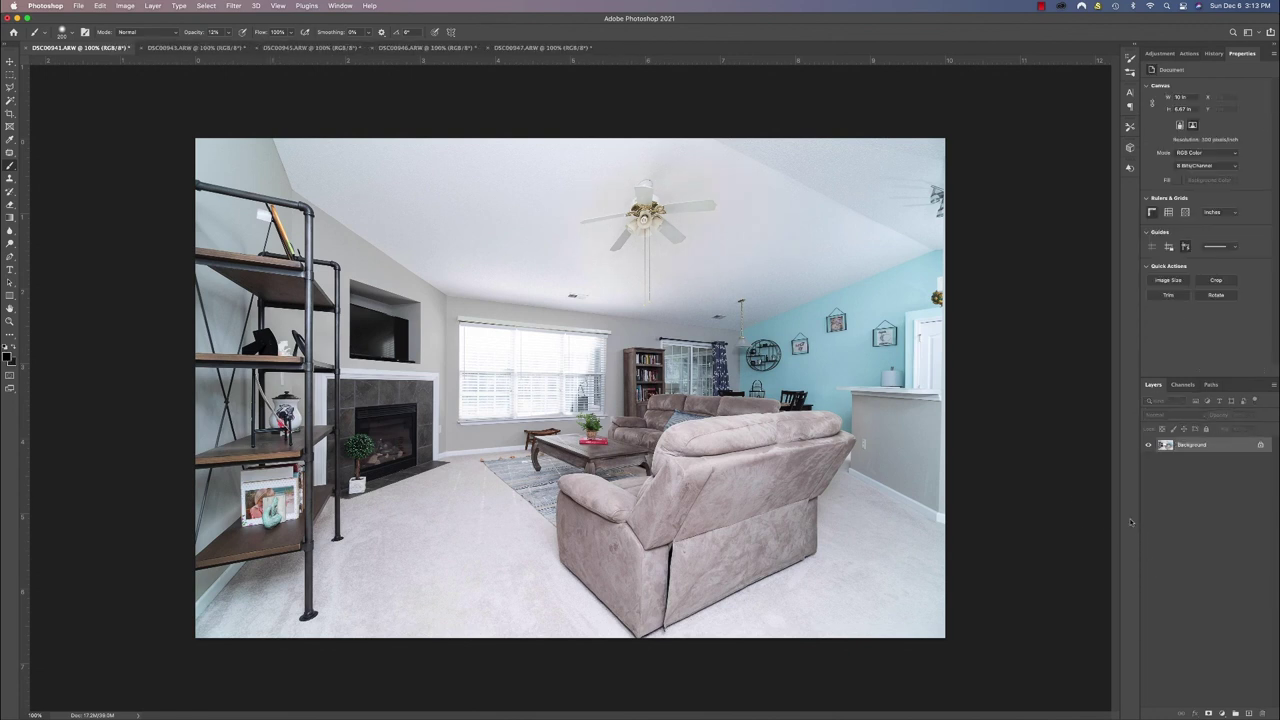
key(super+a)
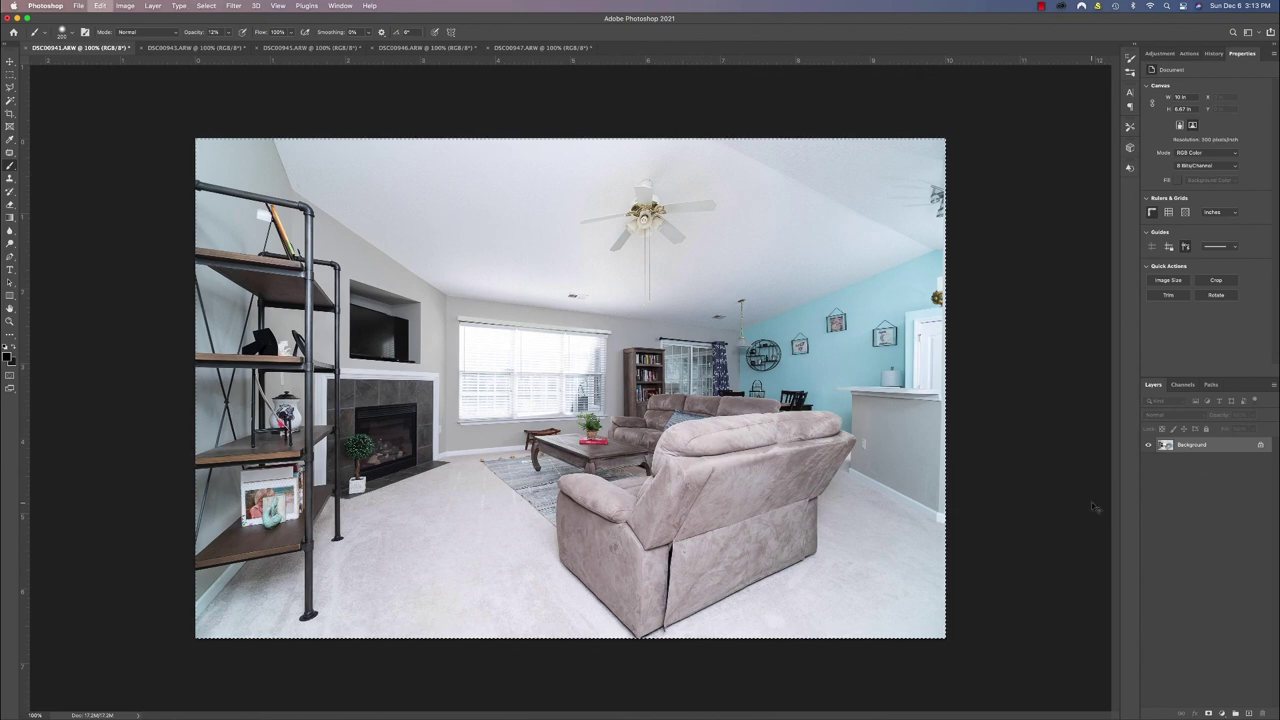
click(300, 47)
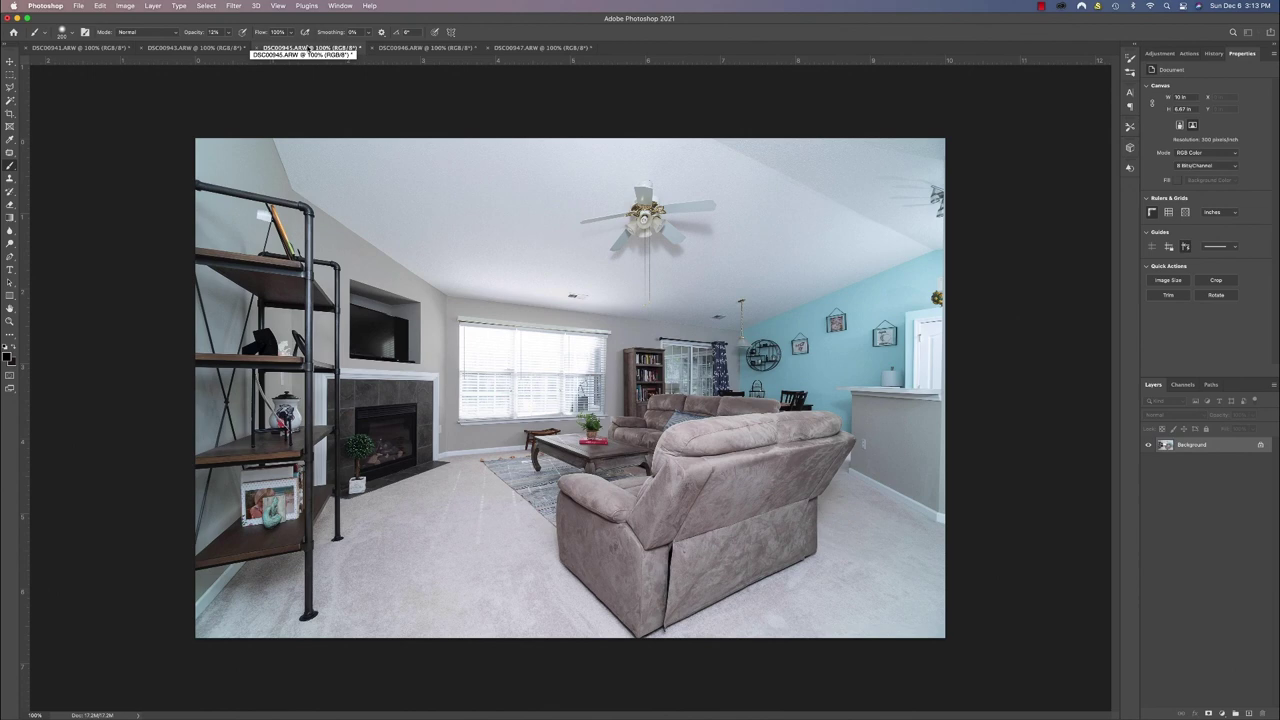
key(super+v)
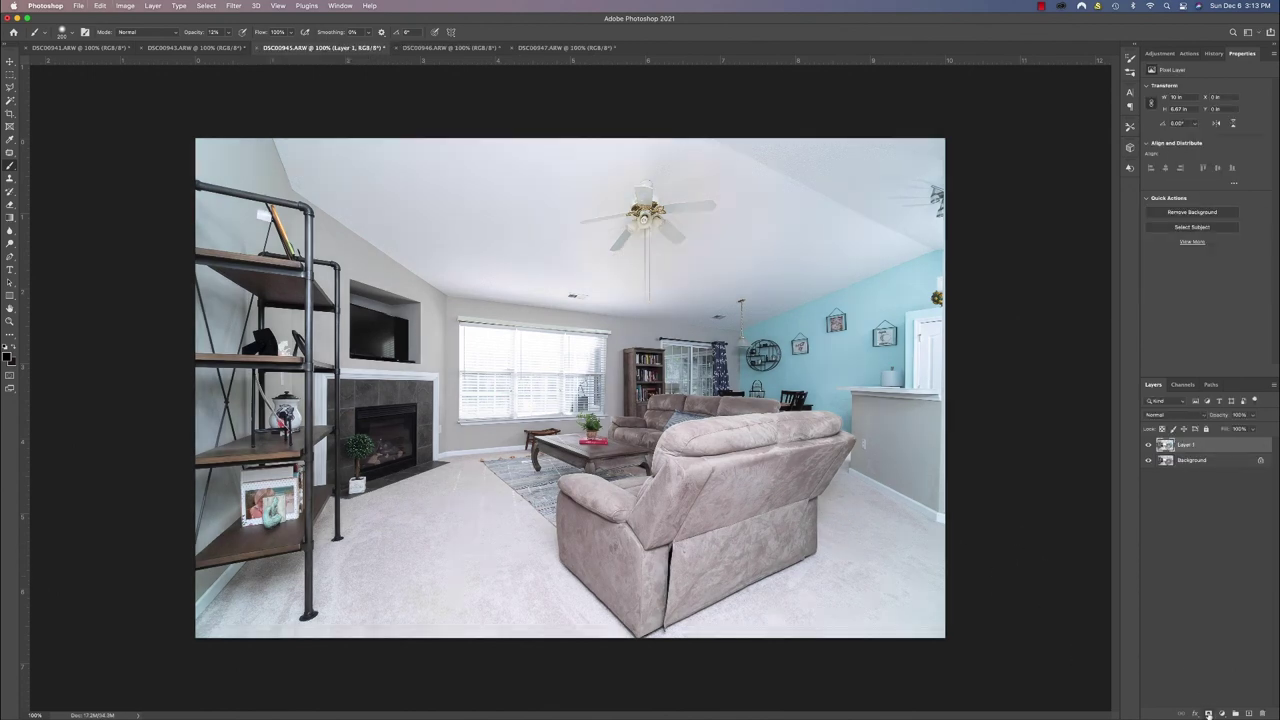
Add a white mask to Layer 1 and toggle it to compare the exposures.
click(1208, 714)
click(1148, 446)
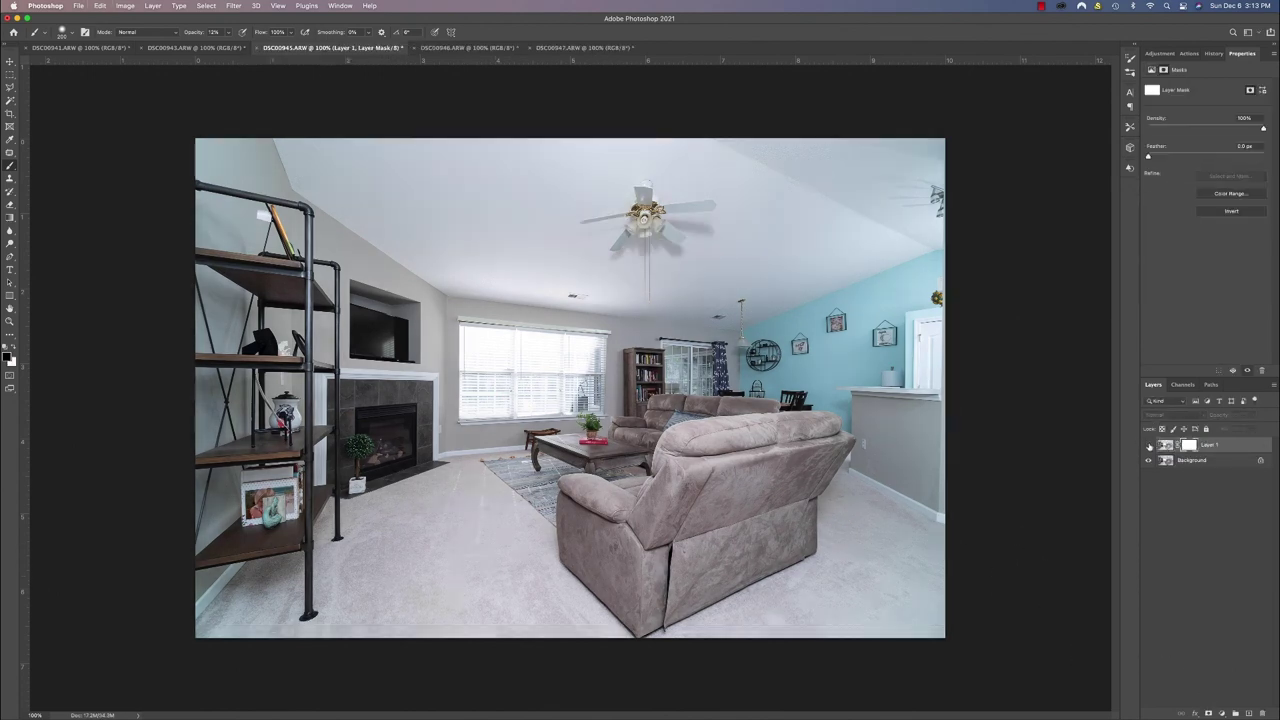
click(1148, 446)
click(1148, 446)
click(1148, 446)
click(1148, 446)
click(1148, 446)
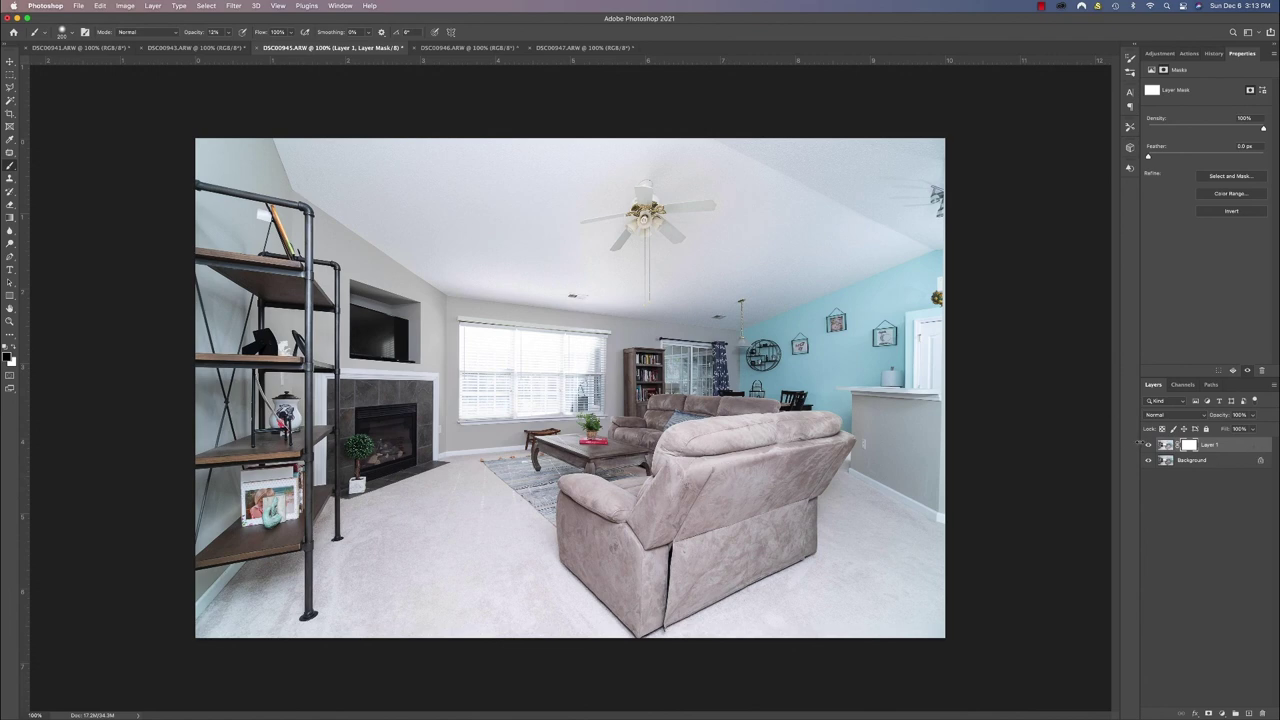
click(1148, 446)
click(1148, 446)
Mask the bright layer off the sofa at about 30% brush opacity, checking the result.
click(228, 32)
drag(229, 46, 240, 48)
mouse_move(720, 430)
mouse_down()
mouse_move(645, 545)
mouse_move(690, 580)
mouse_move(600, 600)
mouse_move(750, 425)
mouse_up()
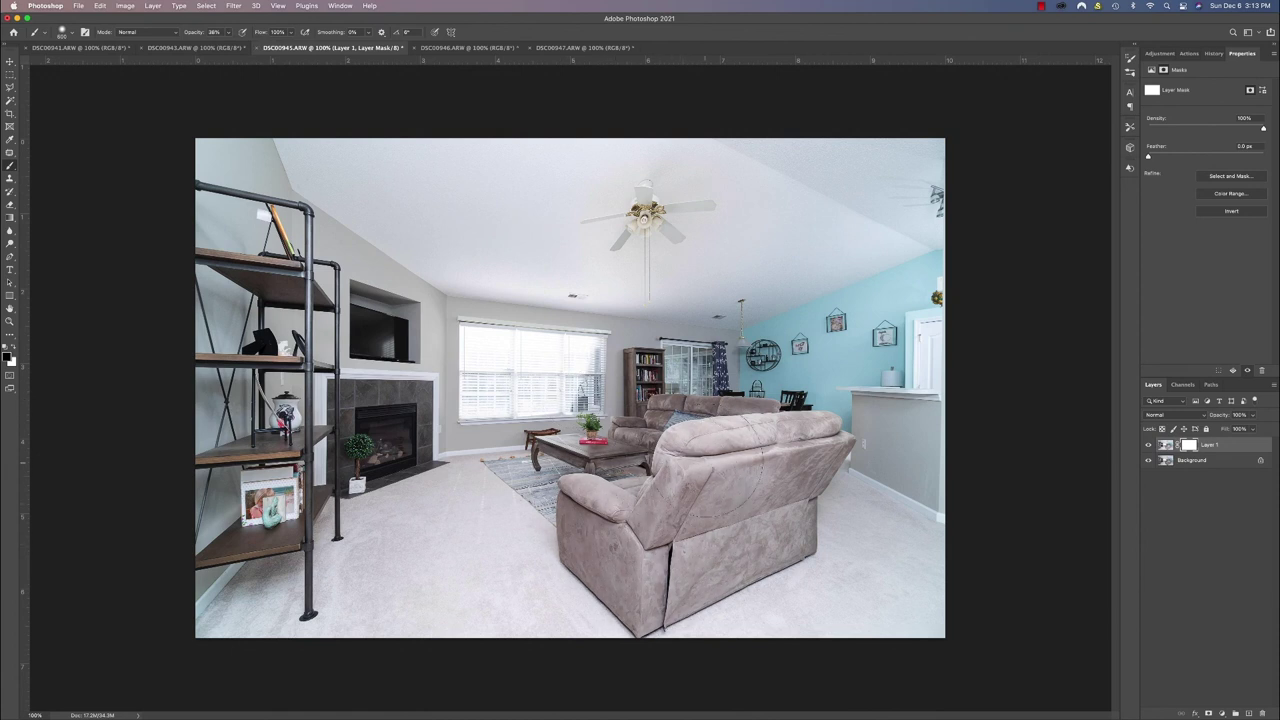
mouse_move(720, 480)
mouse_down()
mouse_move(740, 468)
mouse_move(670, 535)
mouse_move(655, 585)
mouse_move(814, 614)
mouse_move(457, 629)
mouse_move(466, 571)
mouse_up()
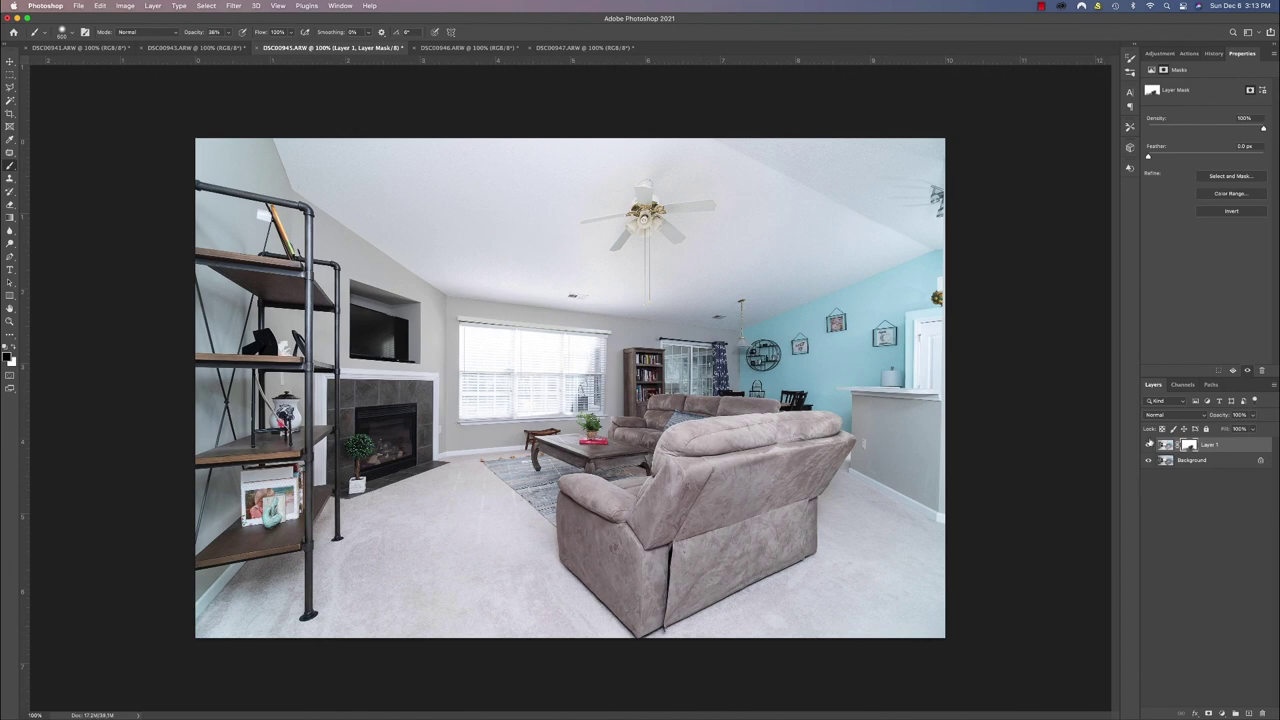
click(1148, 445)
click(1148, 445)
click(1149, 446)
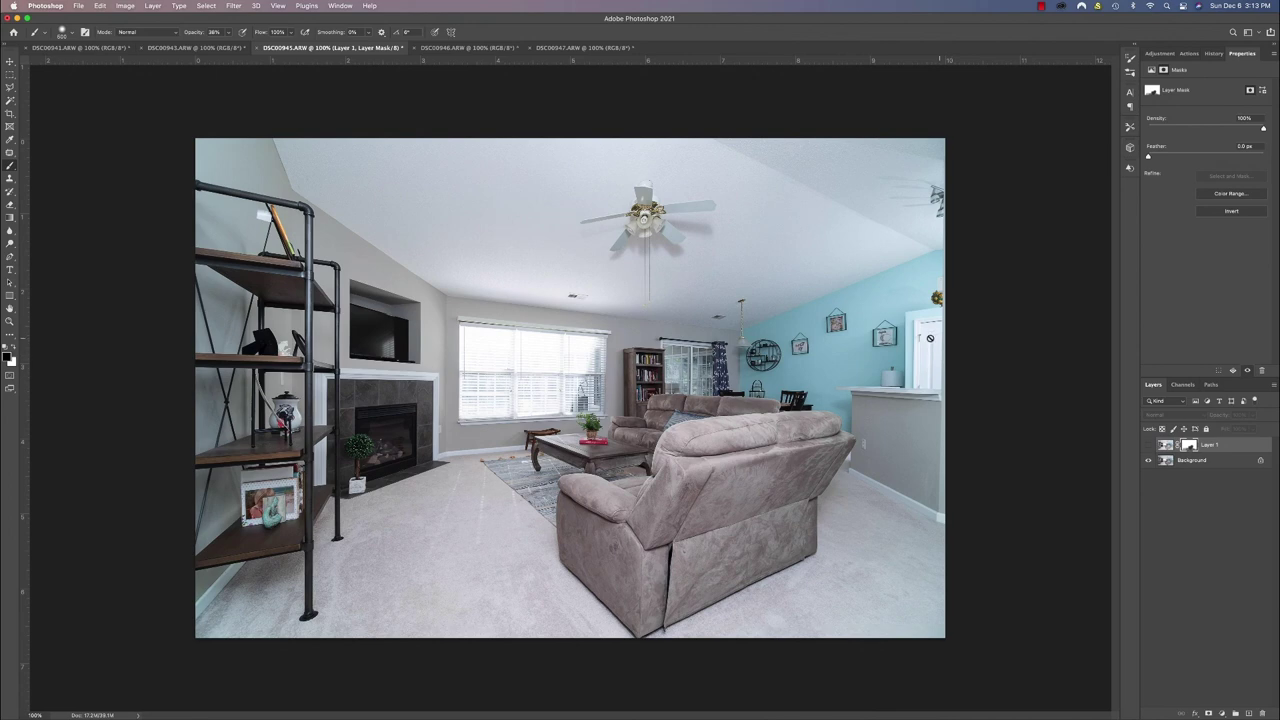
click(1148, 446)
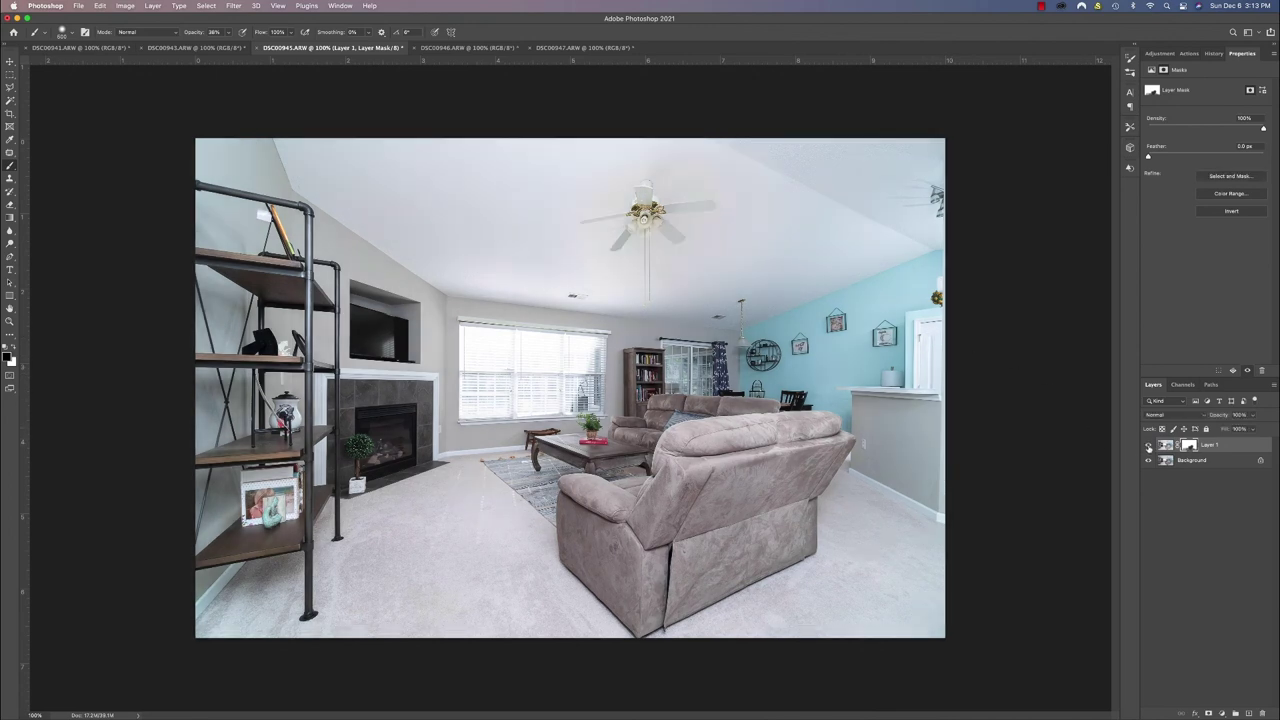
click(1148, 446)
click(1148, 446)
Lower brush opacity to 17% and paint the mask along the door edge, then compare.
key(1)
key(7)
drag(884, 324, 918, 372)
click(1149, 446)
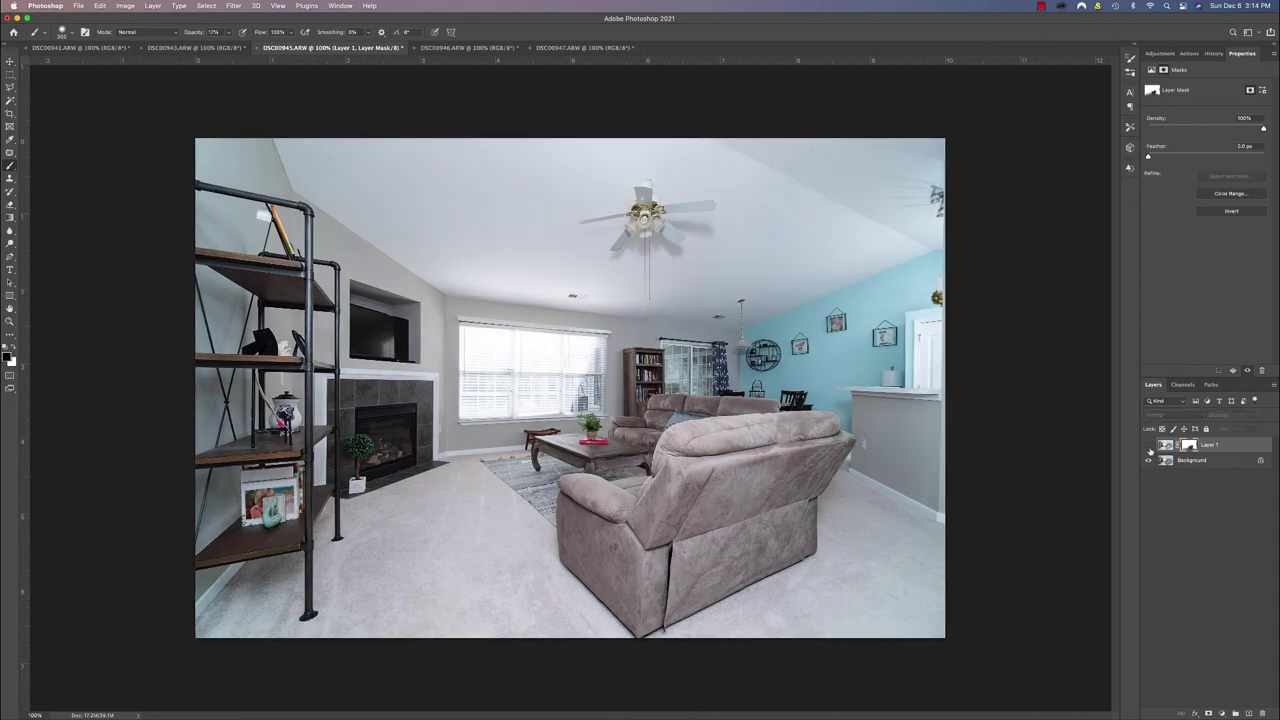
click(1149, 446)
click(1149, 446)
click(1149, 446)
click(1149, 446)
click(1149, 446)
click(1149, 446)
click(1149, 446)
click(1149, 446)
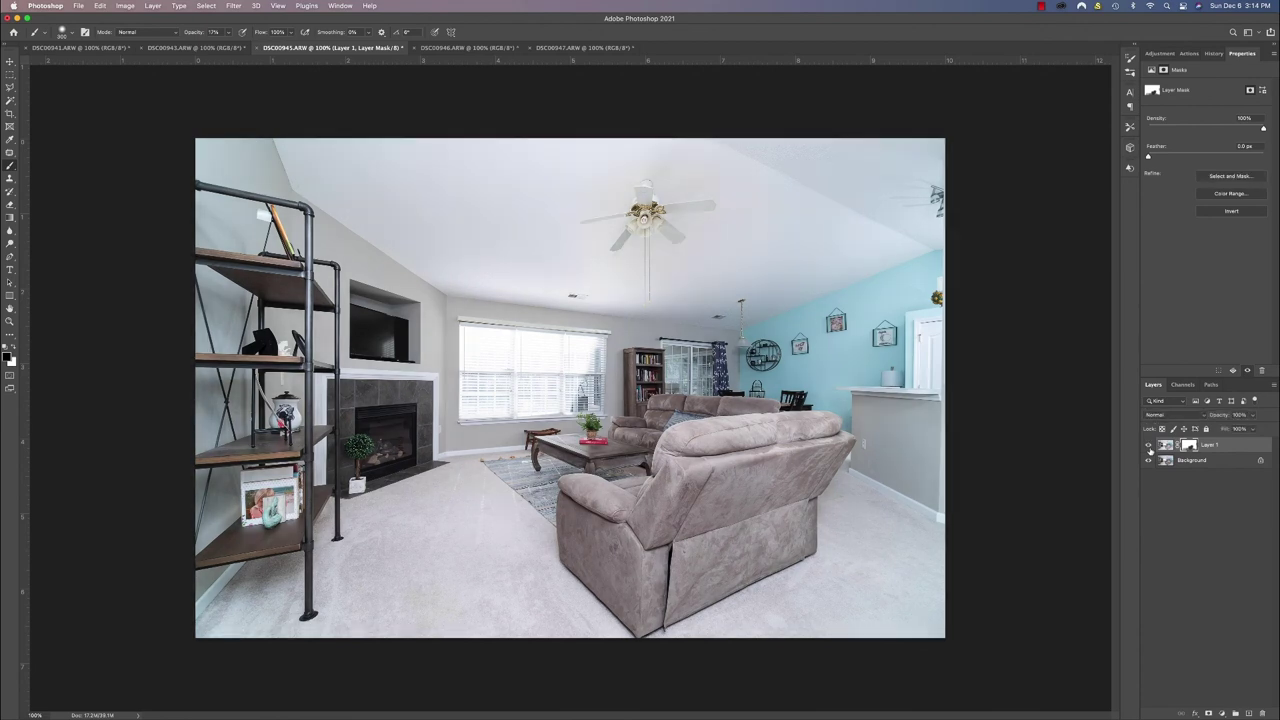
Flatten the DSC00945 blend and paste it into DSC00946 as a new layer.
right_click(1216, 462)
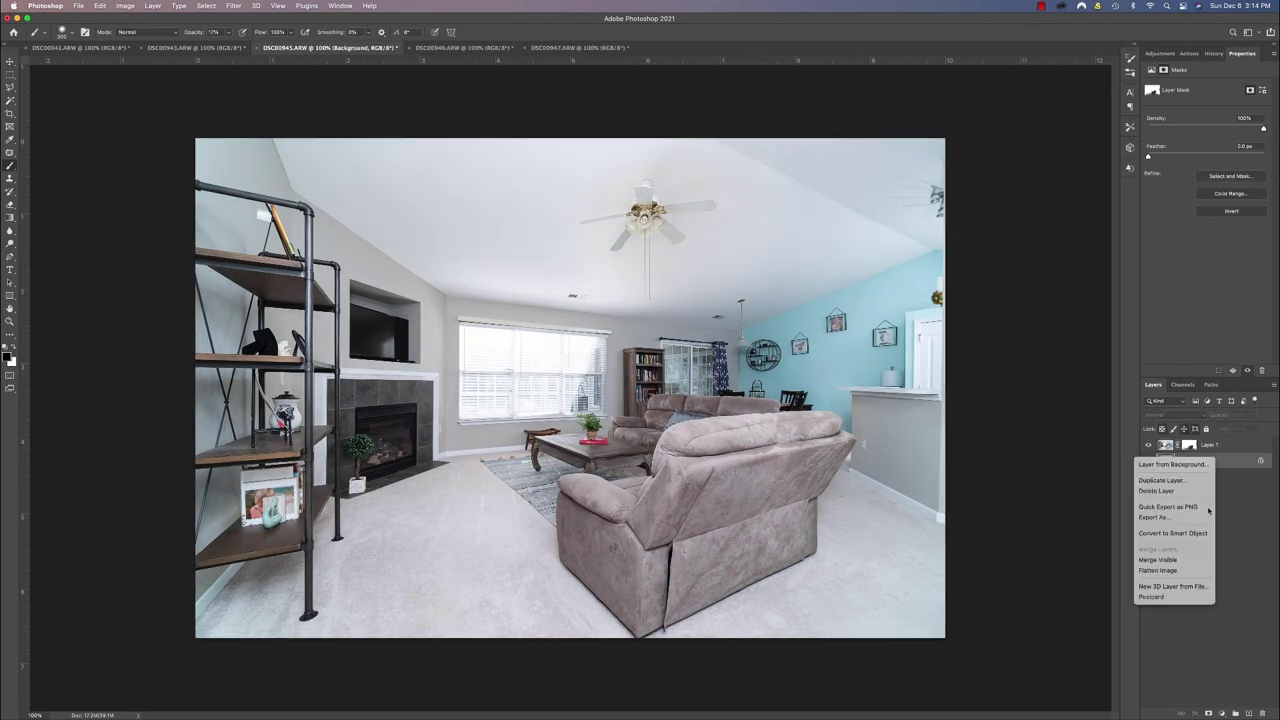
click(1200, 575)
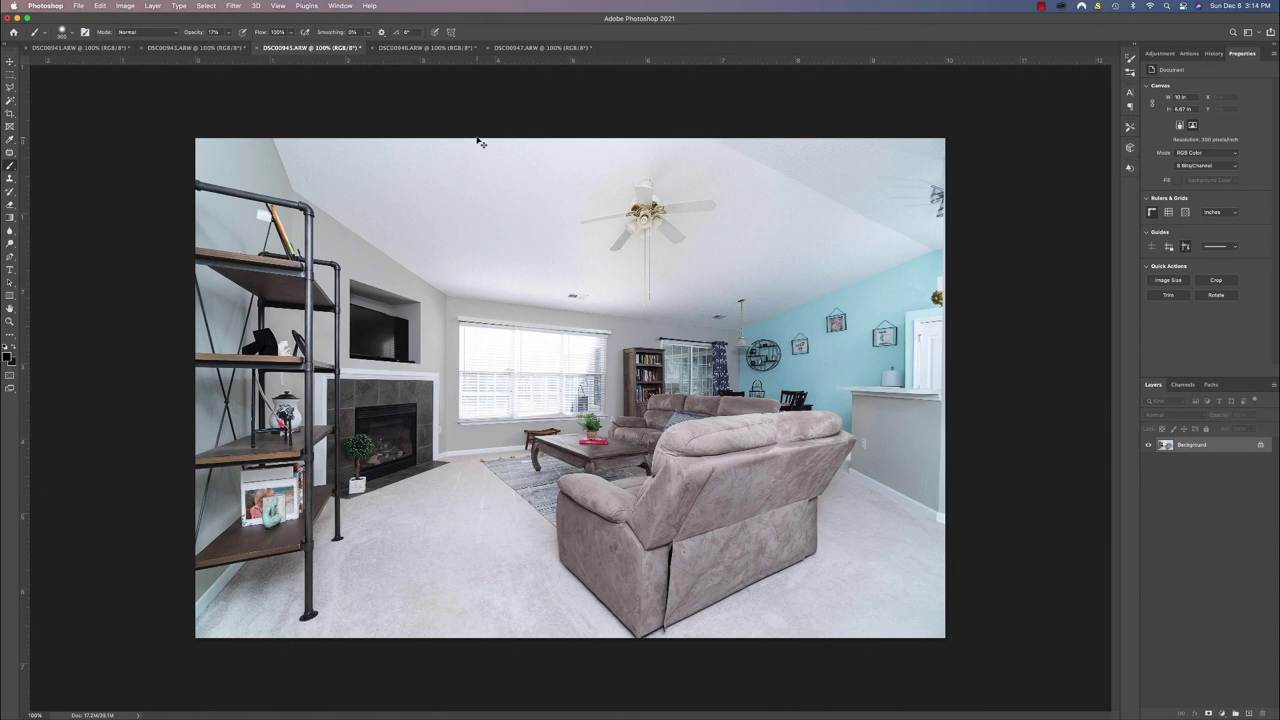
key(super+a)
click(427, 47)
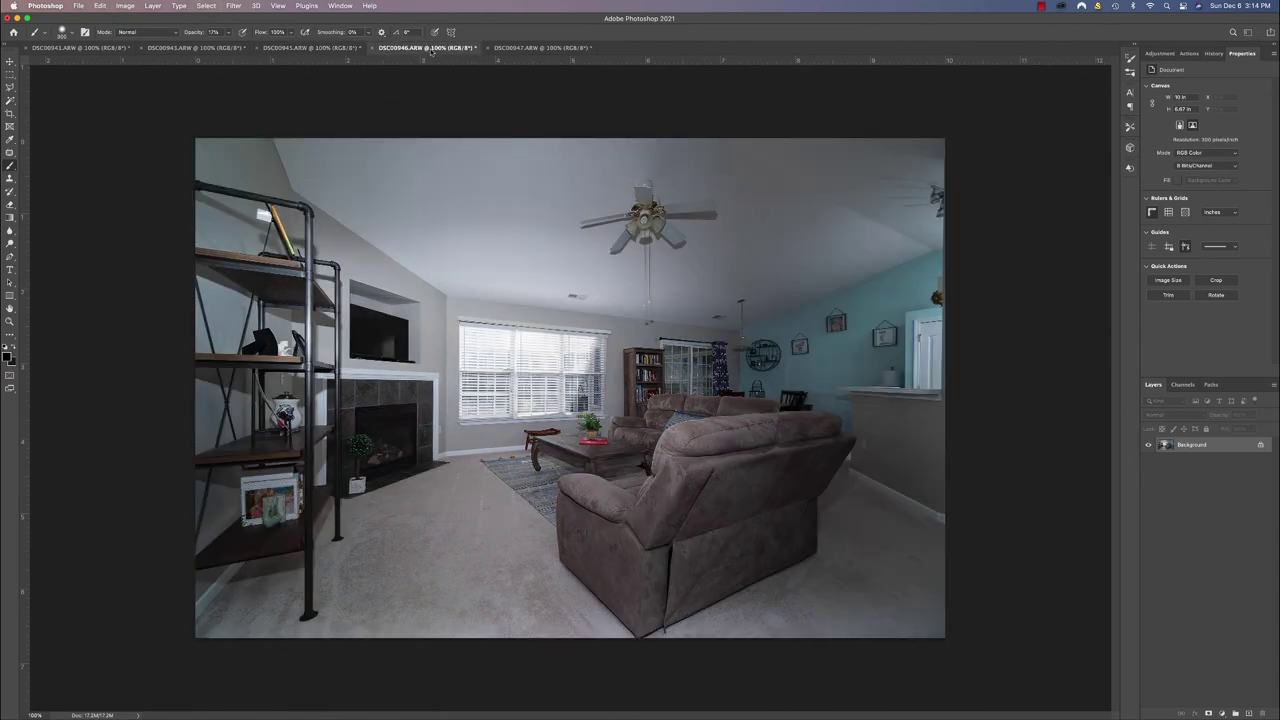
key(super+v)
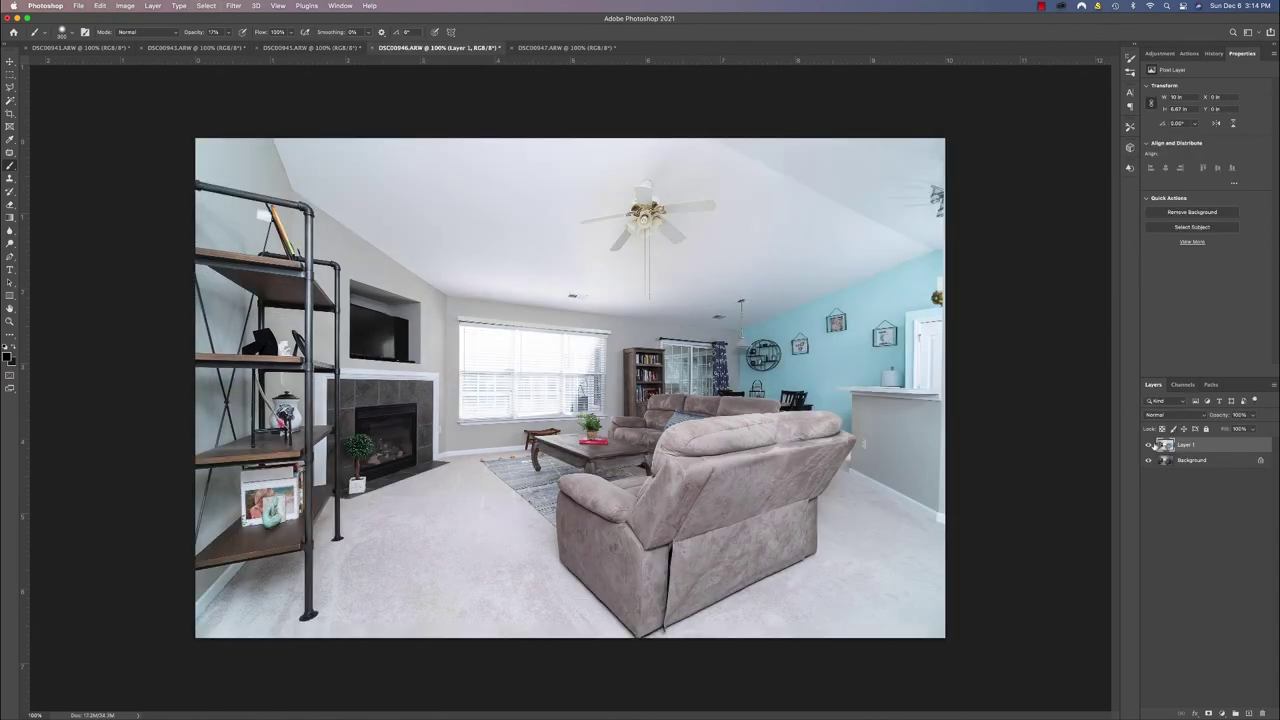
Compare the pasted layer and give it a white layer mask.
click(1148, 444)
click(1148, 444)
click(1209, 713)
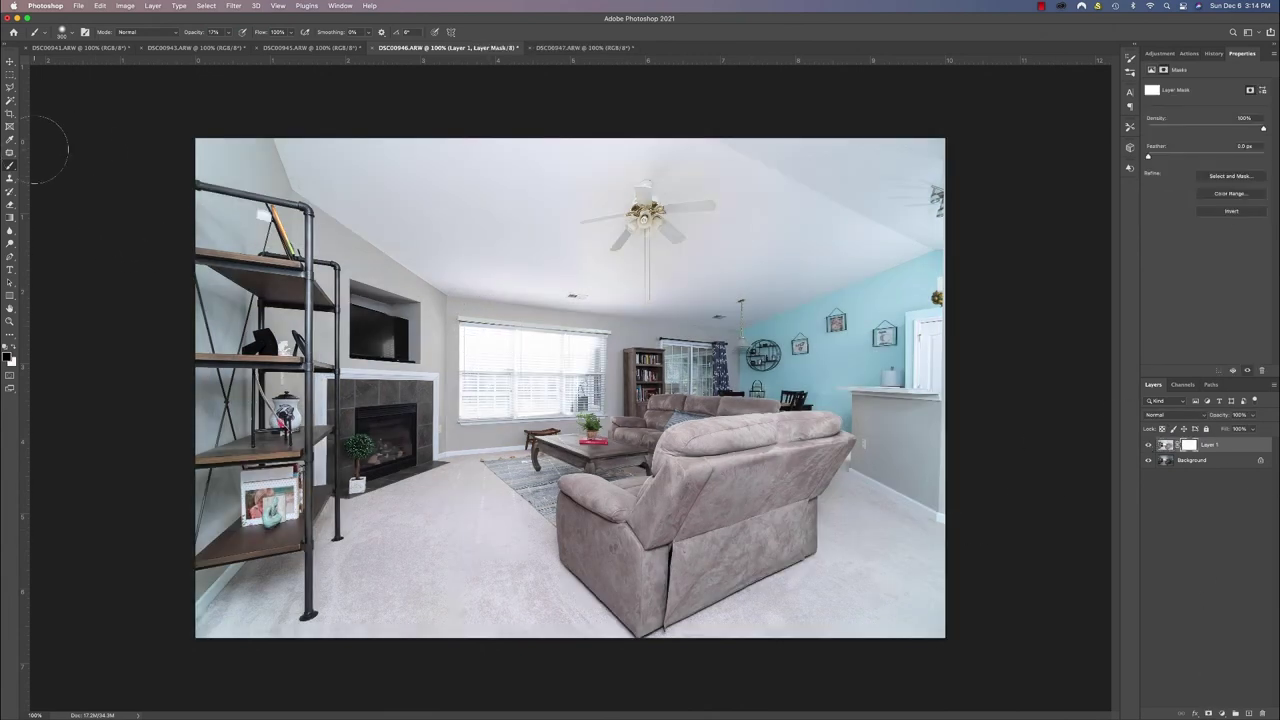
click(228, 33)
click(565, 372)
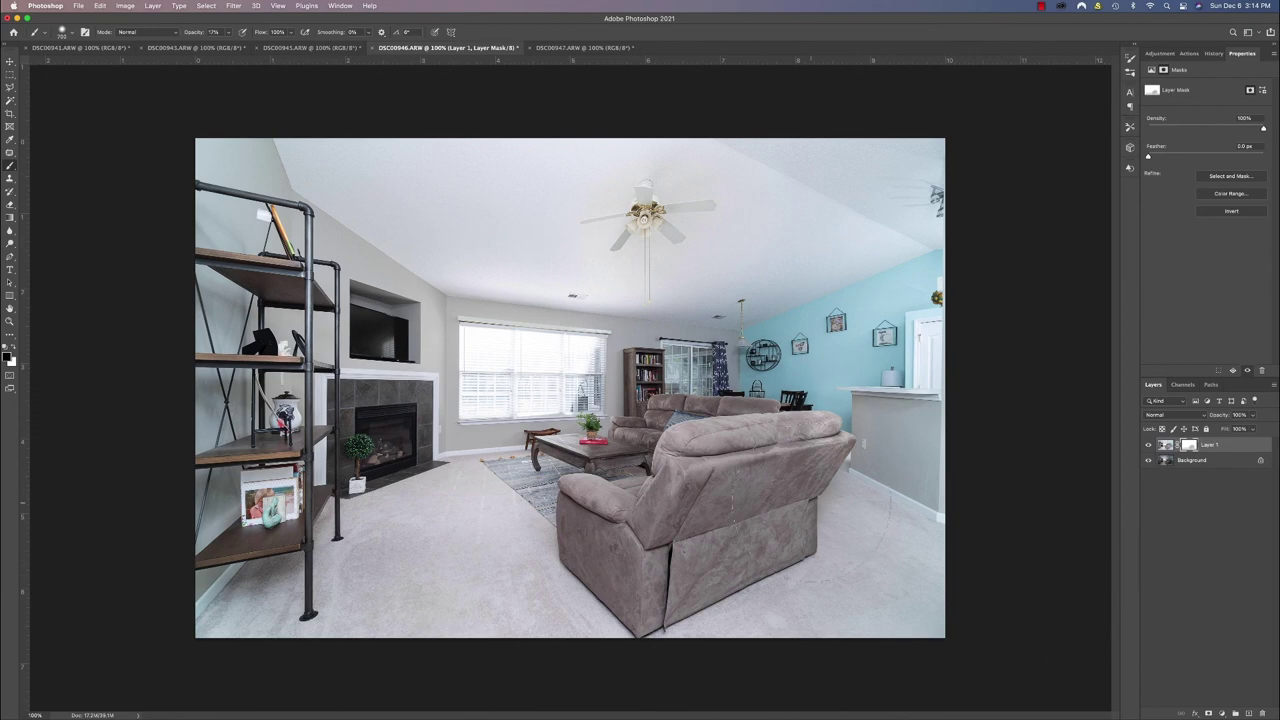
Revert the brush strokes in History back to the new mask, then bring up the merge commands.
click(1213, 53)
click(1168, 199)
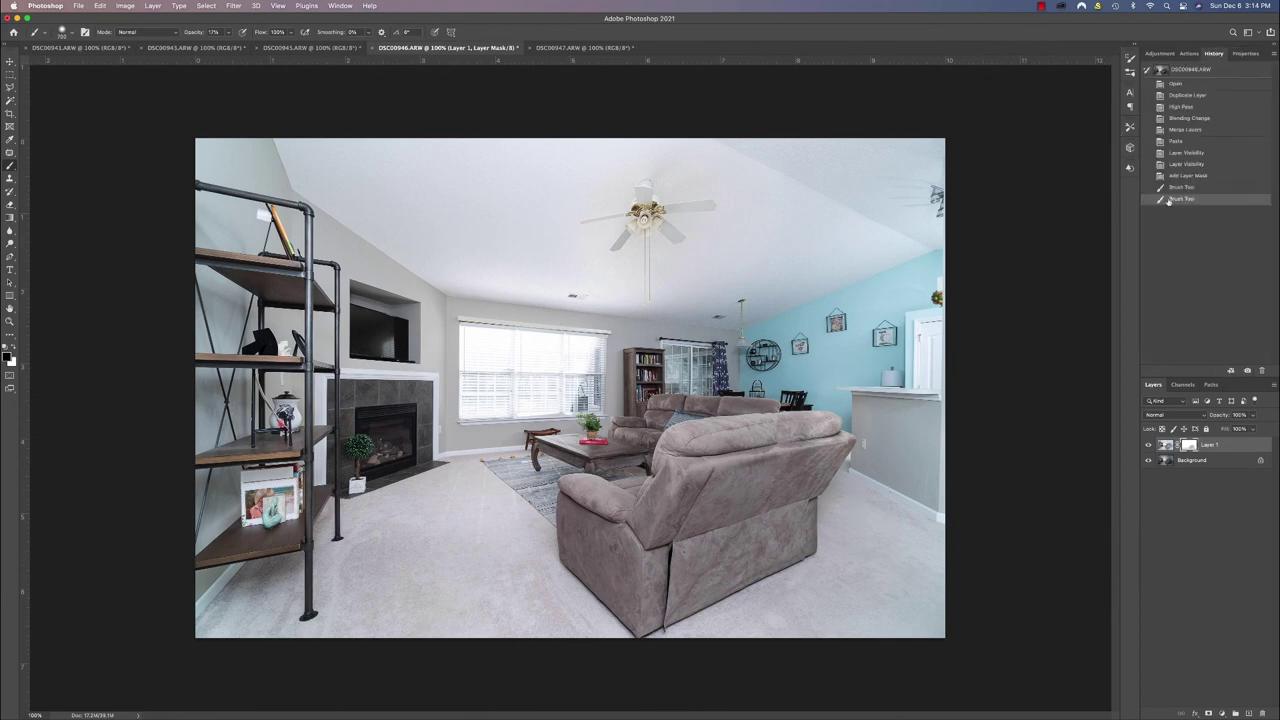
click(1187, 176)
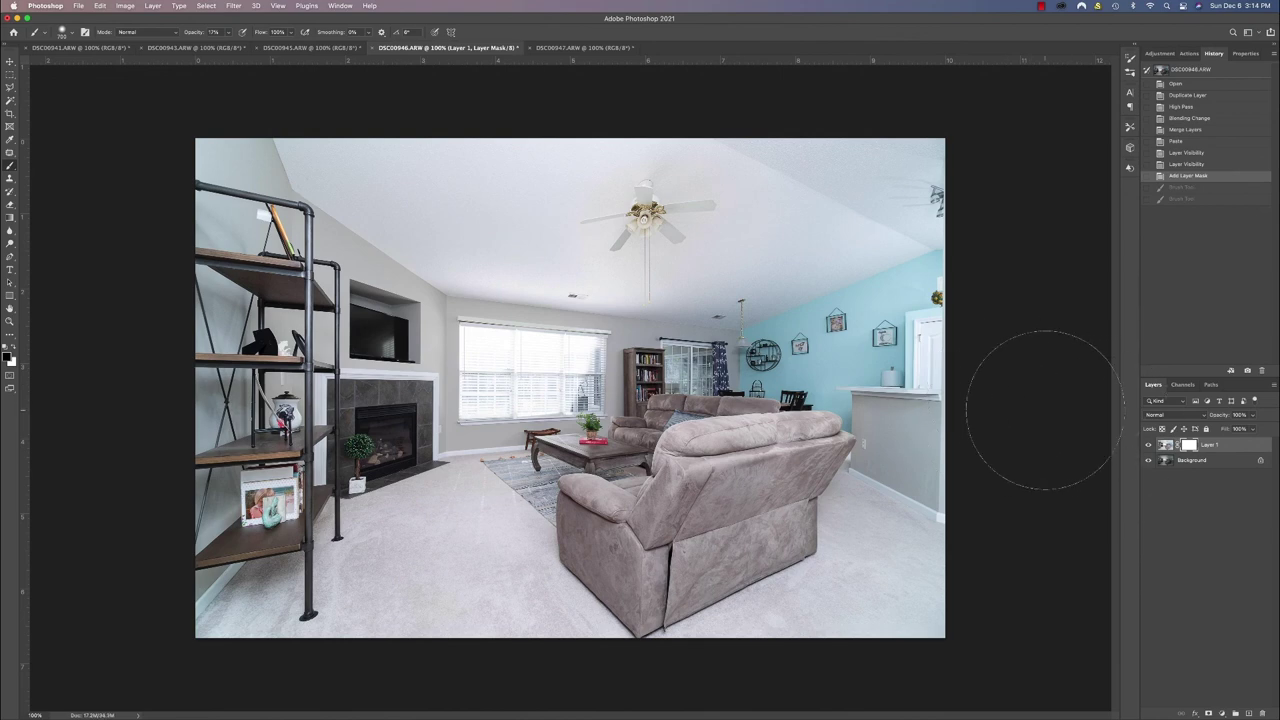
click(1189, 53)
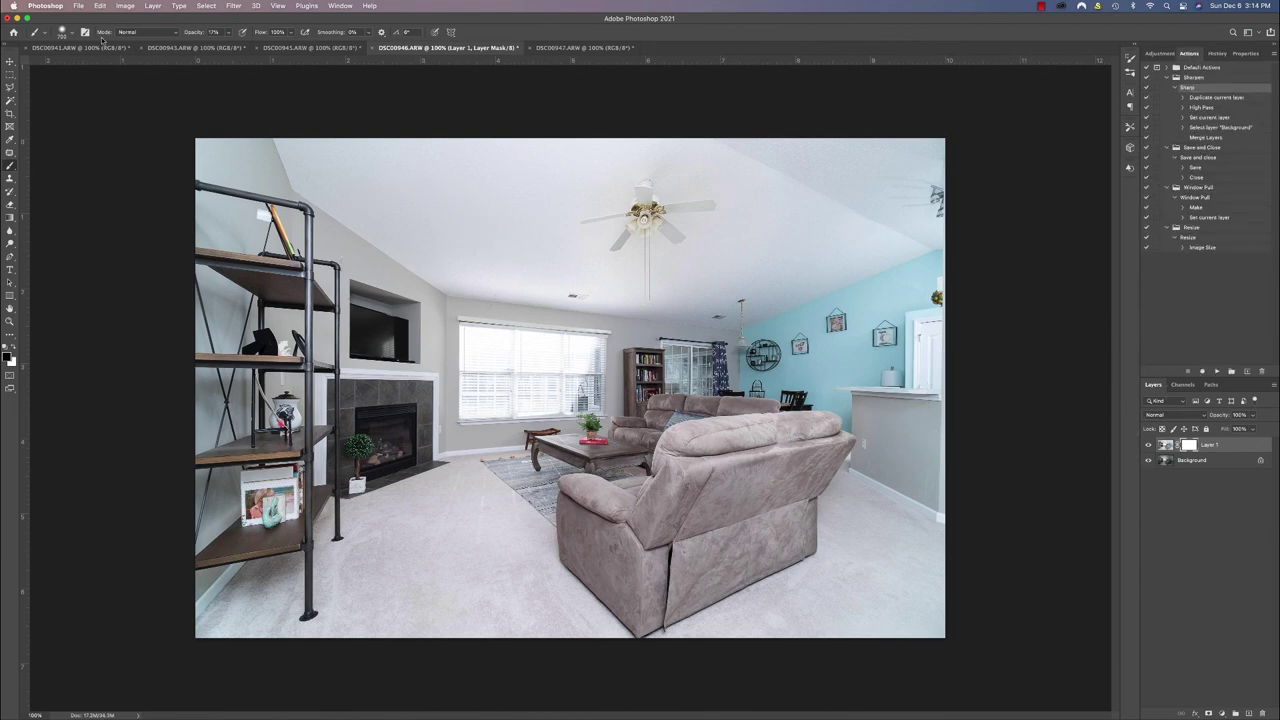
click(228, 33)
click(668, 434)
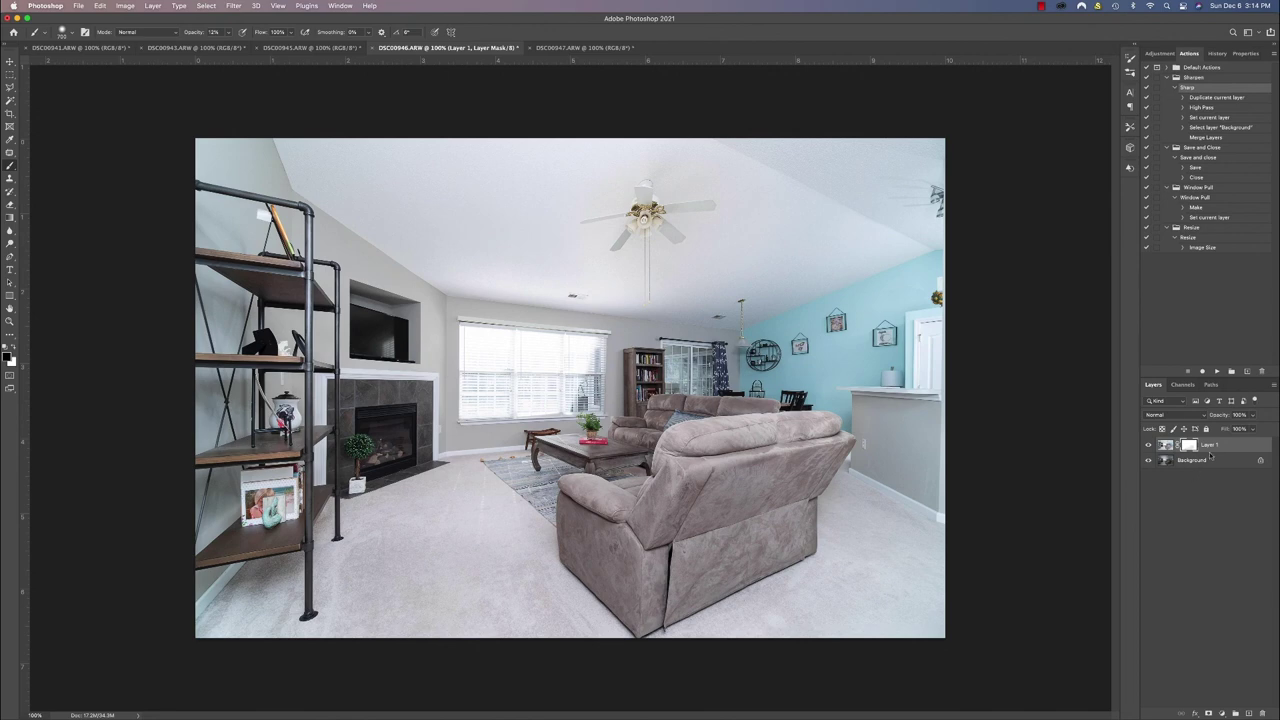
right_click(1211, 455)
Flatten, paste the bright blend into DSC00946, and play the Window Pull action on it.
click(1180, 566)
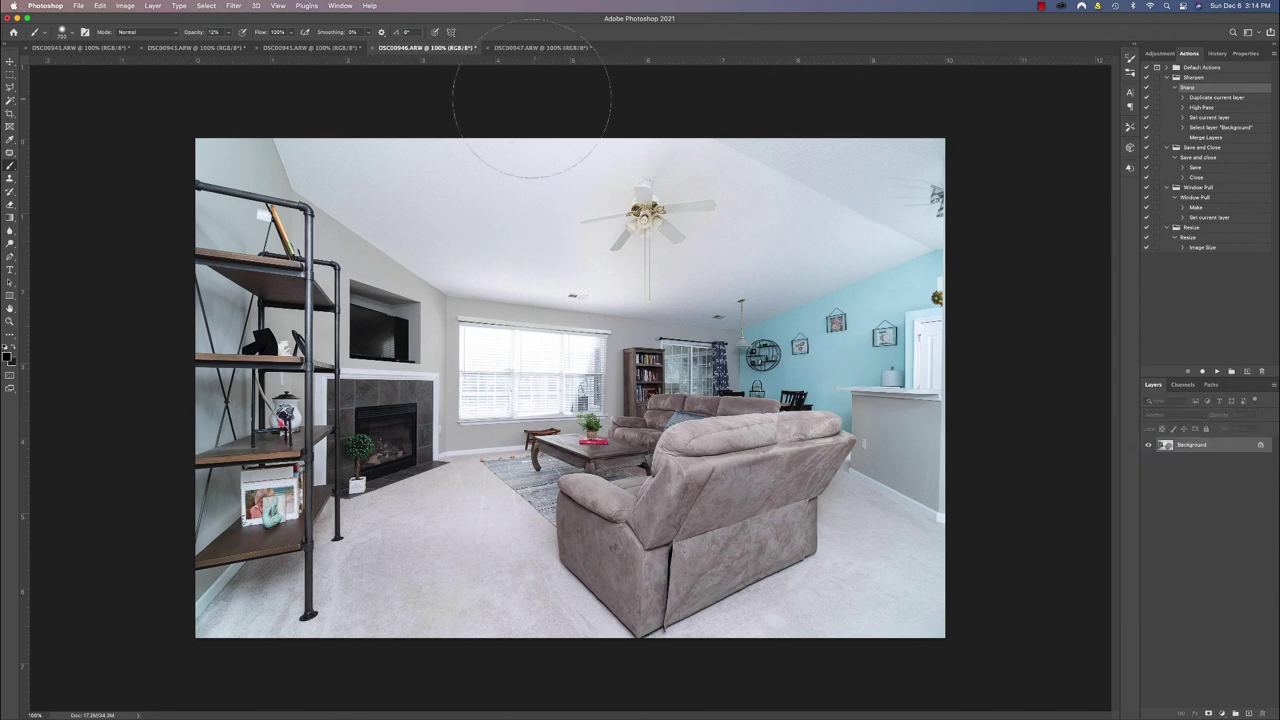
click(540, 47)
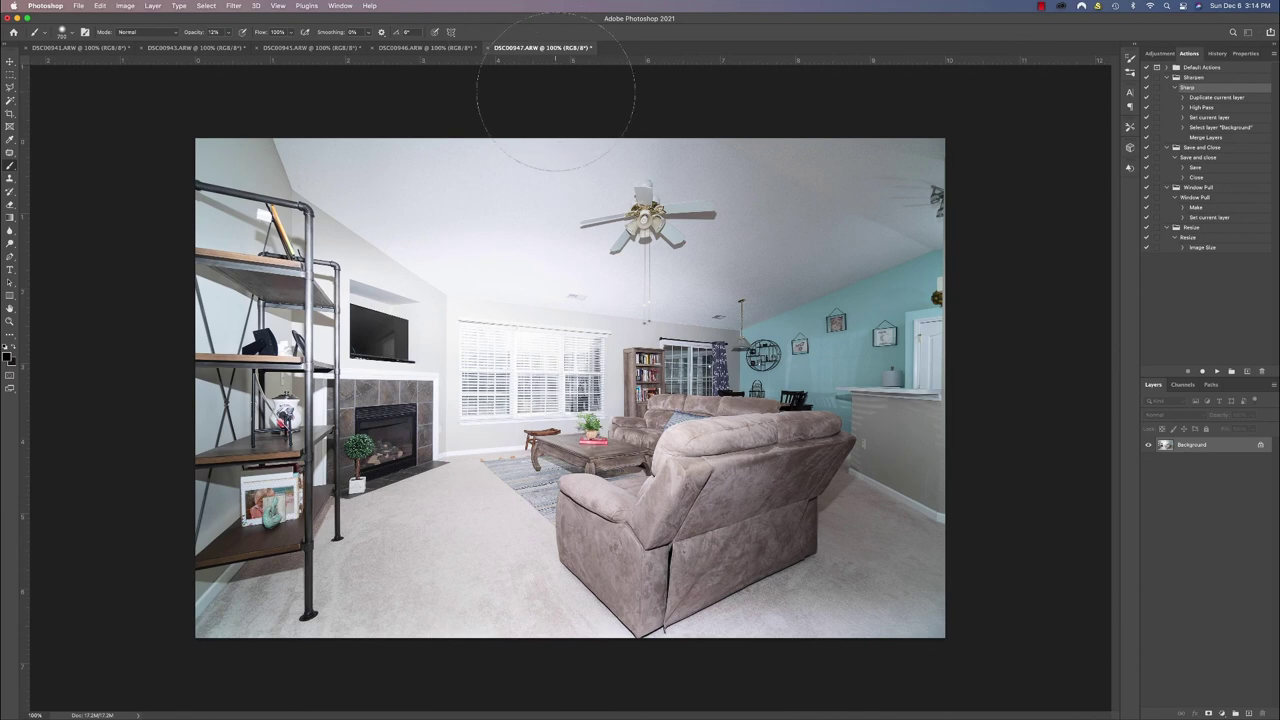
click(440, 47)
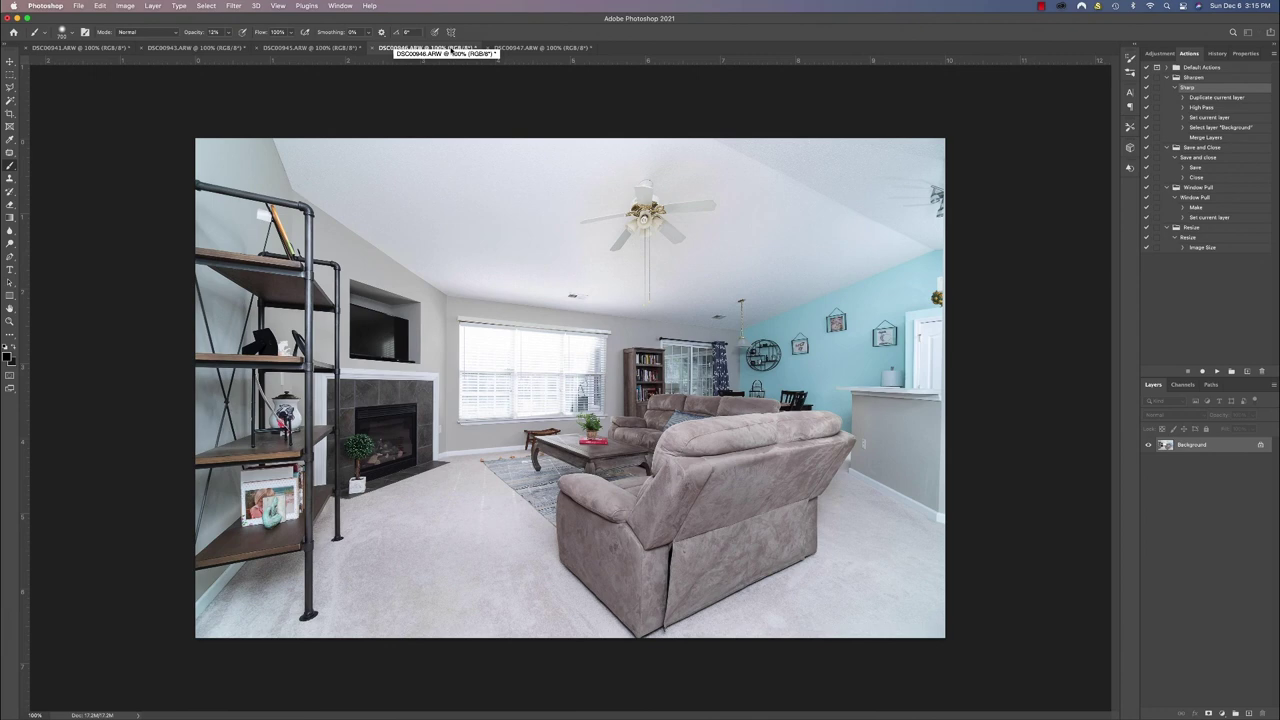
key(super+v)
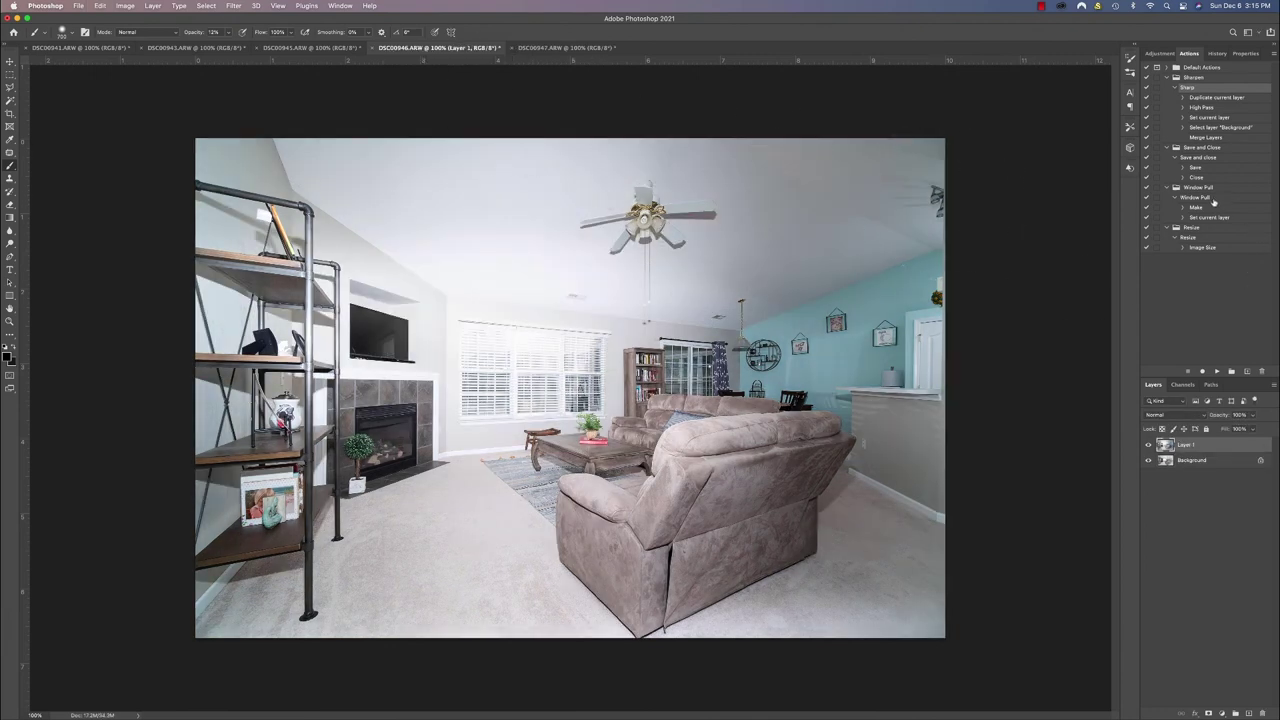
click(1213, 199)
click(1217, 371)
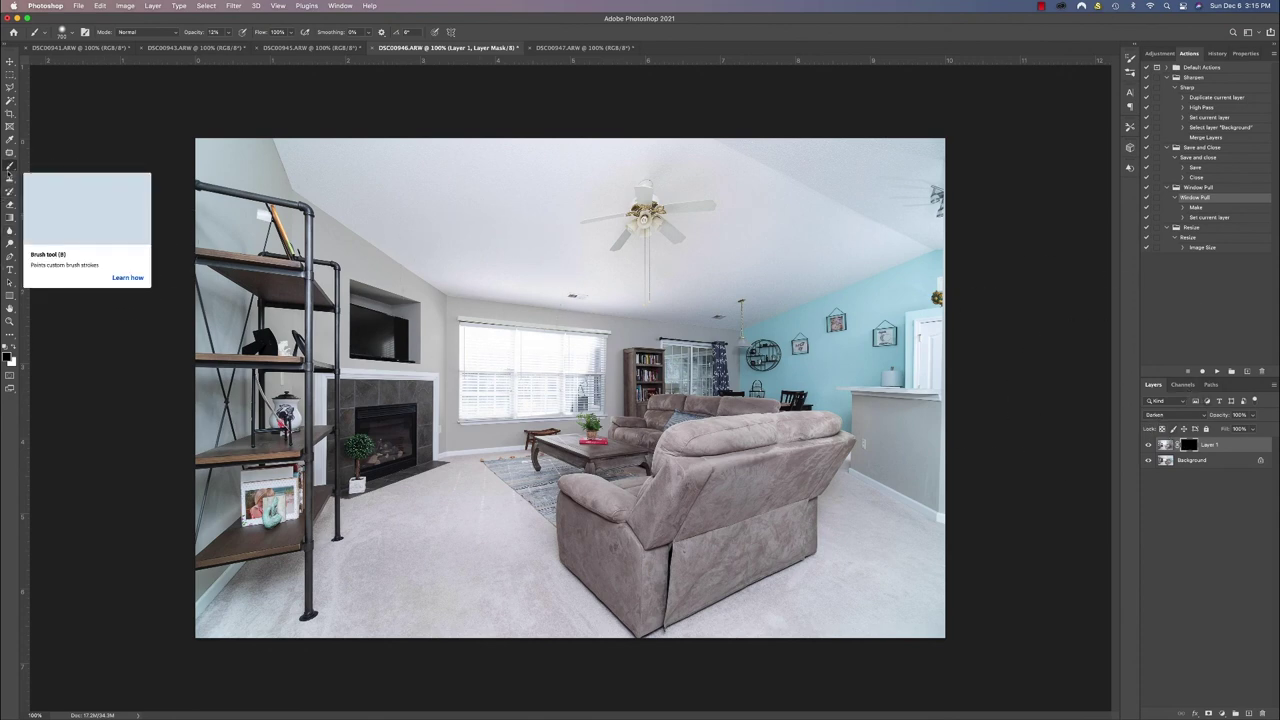
Paint white at full opacity over the window blinds on the mask to reveal detail.
click(14, 348)
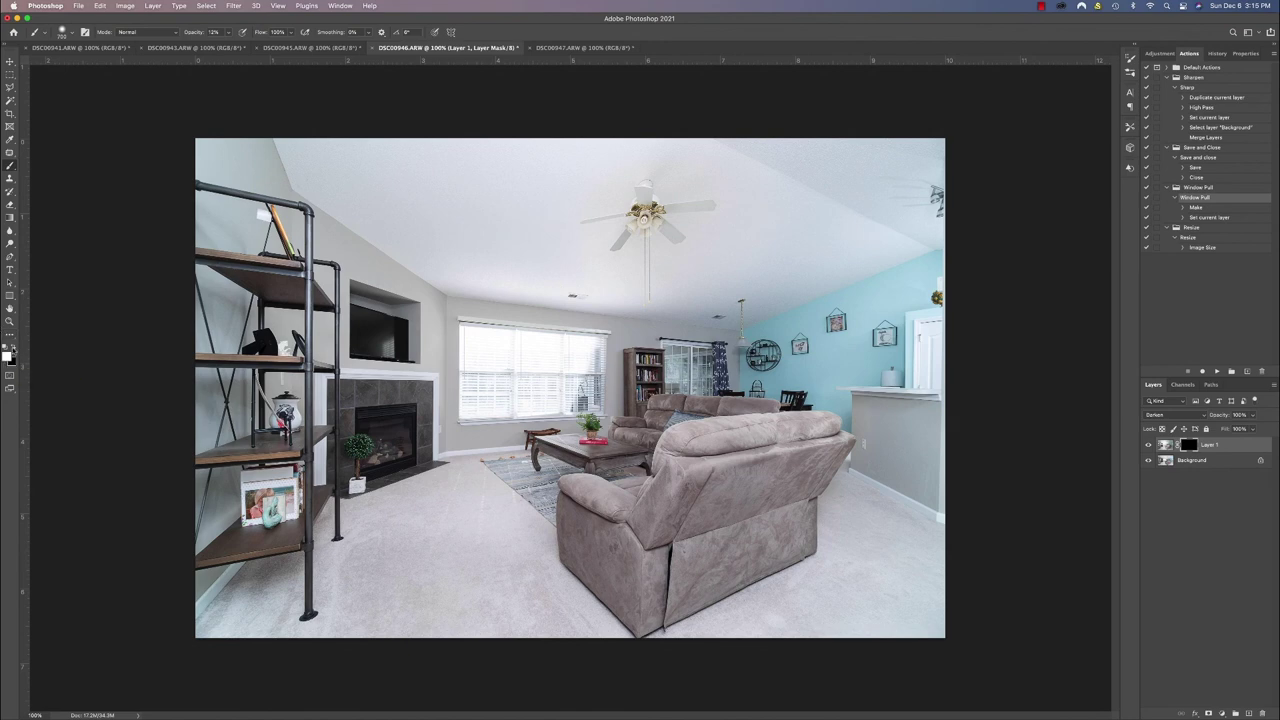
click(228, 34)
click(847, 480)
mouse_move(477, 345)
mouse_down()
mouse_move(480, 390)
mouse_move(505, 400)
mouse_move(548, 355)
mouse_move(590, 385)
mouse_move(588, 405)
mouse_up()
drag(478, 342, 588, 355)
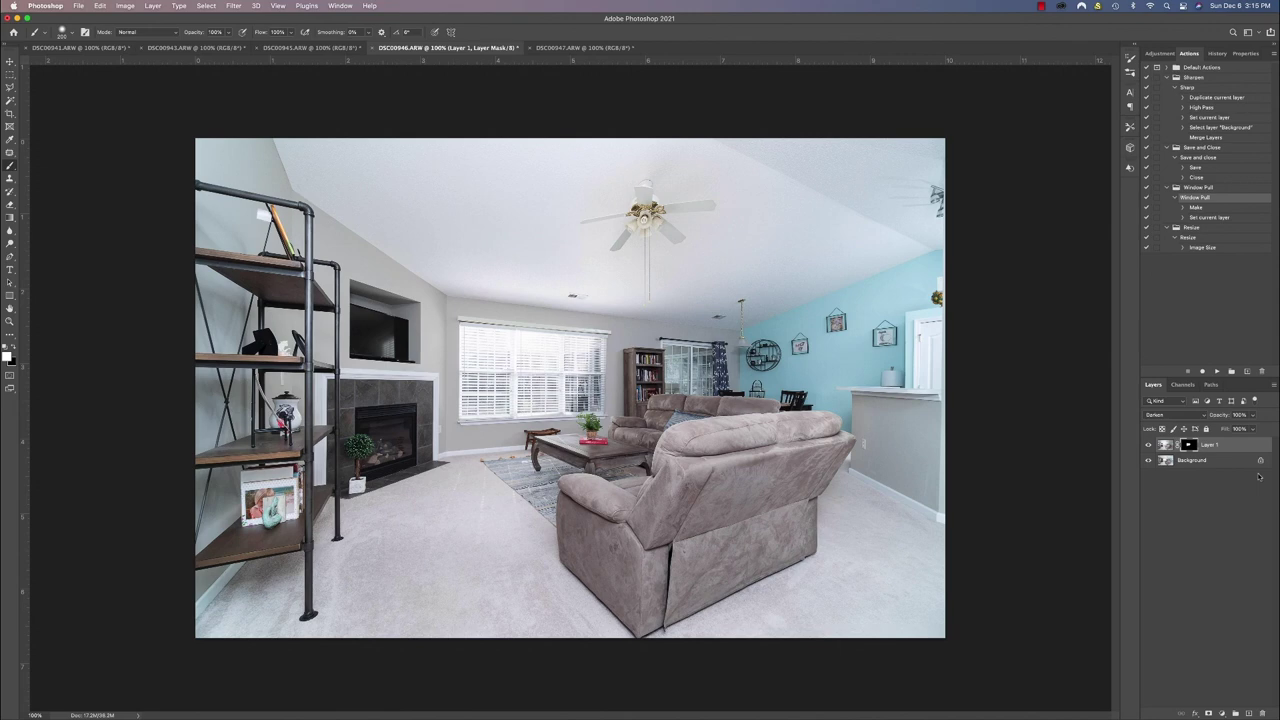
right_click(1226, 464)
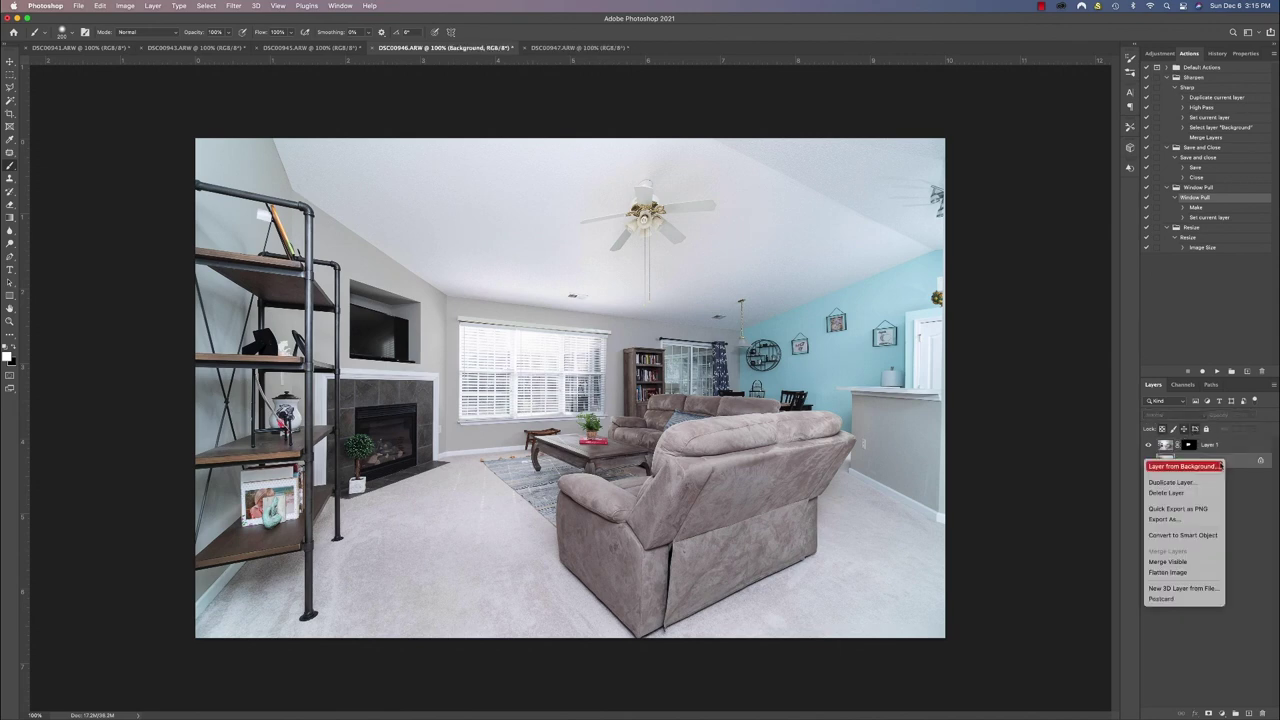
Flatten the blend, then compare Level, Vertical and Auto Upright in Camera Raw, keeping Auto.
click(1184, 572)
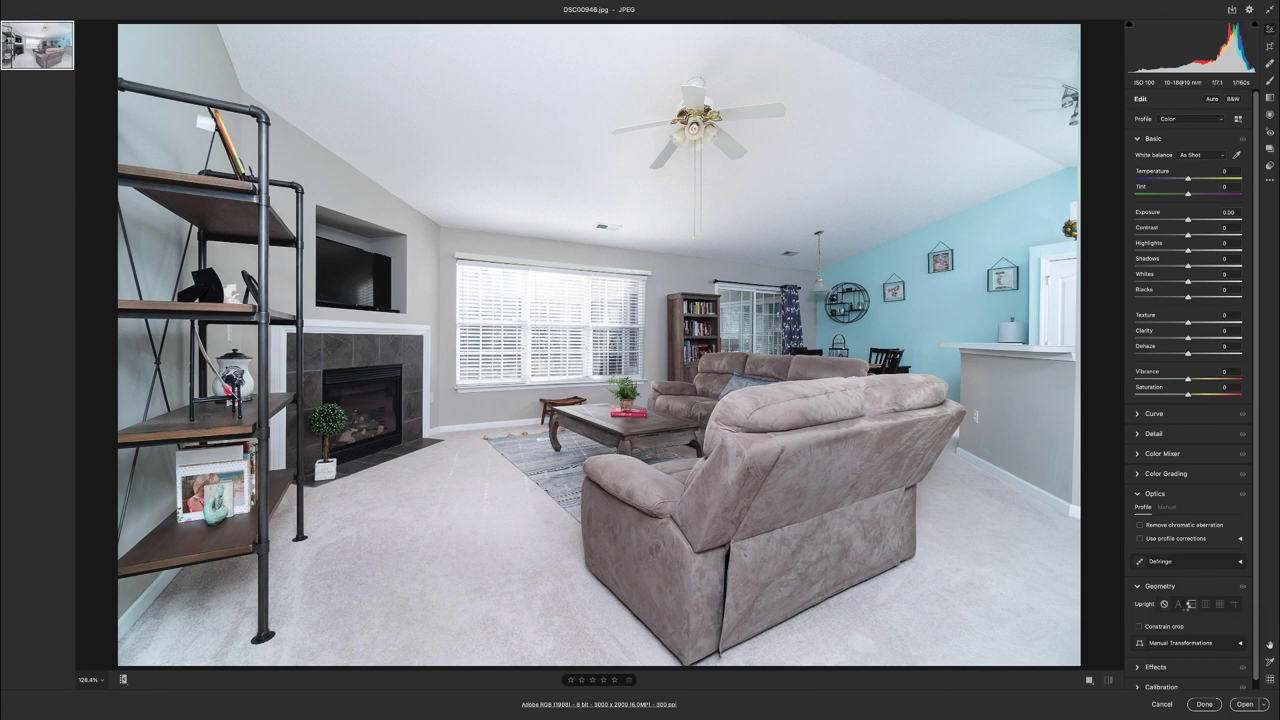
click(1189, 604)
click(1206, 604)
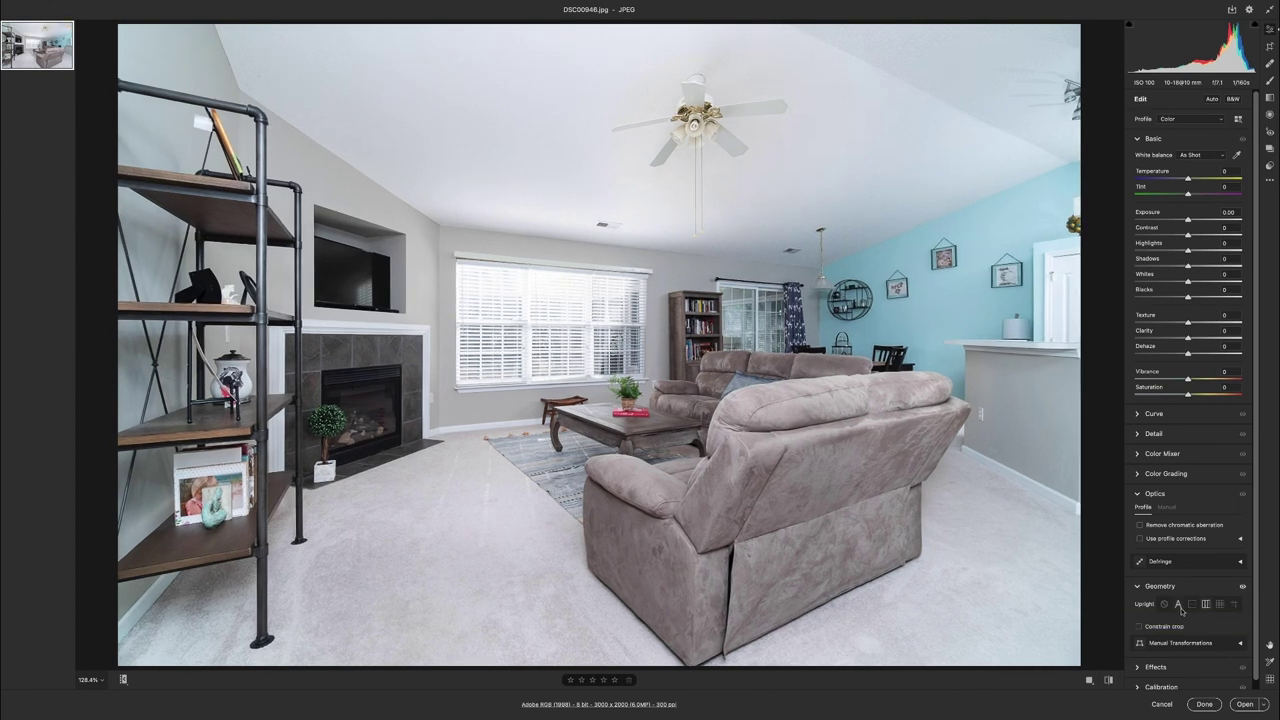
click(1178, 604)
click(1191, 604)
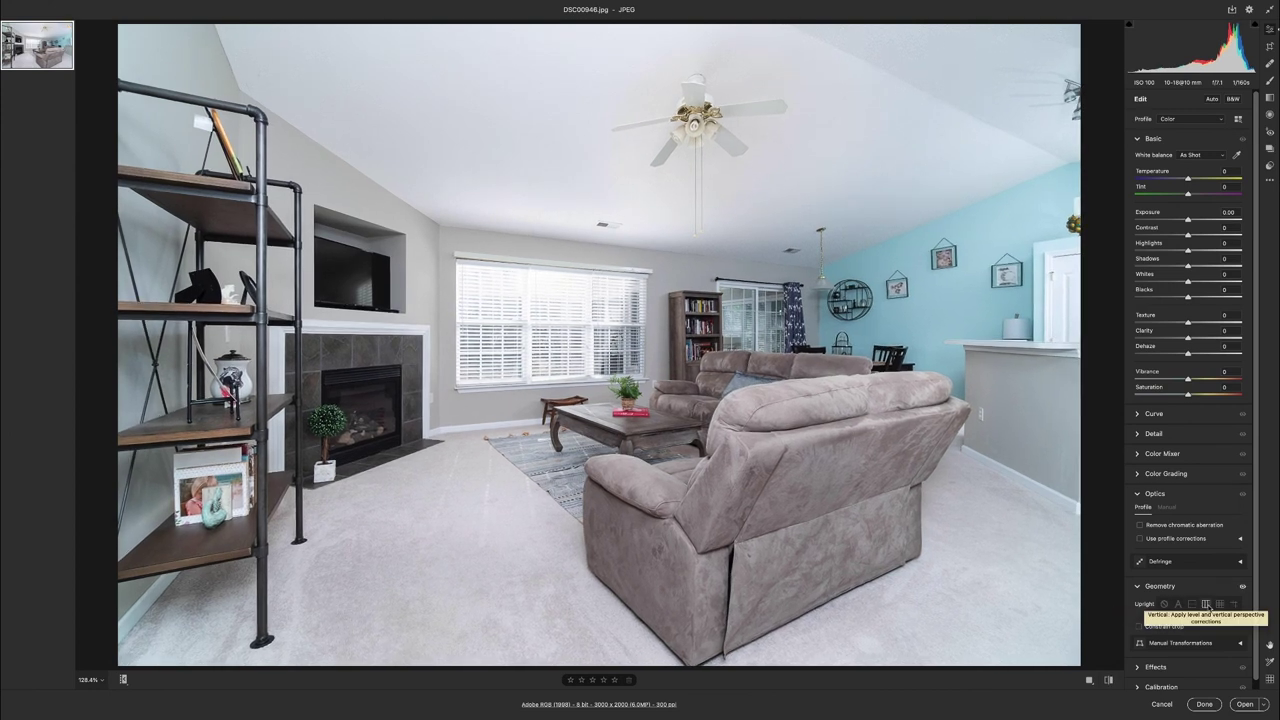
click(1208, 605)
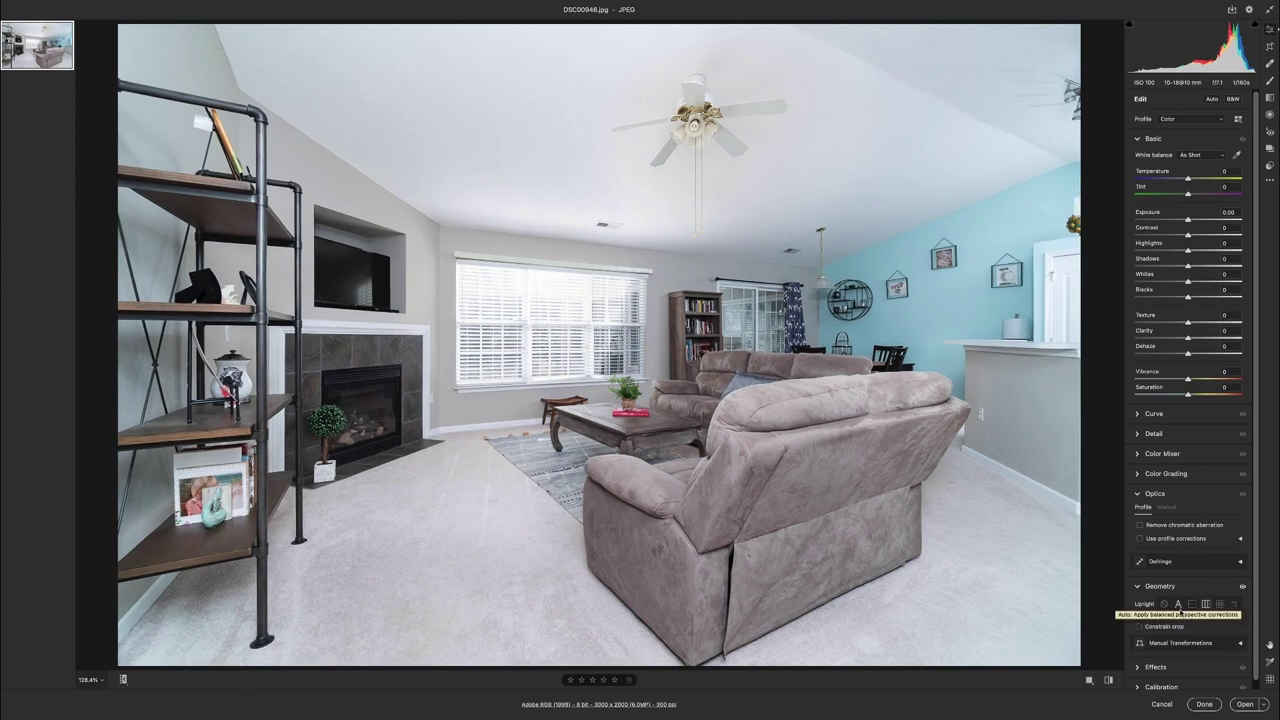
click(1178, 605)
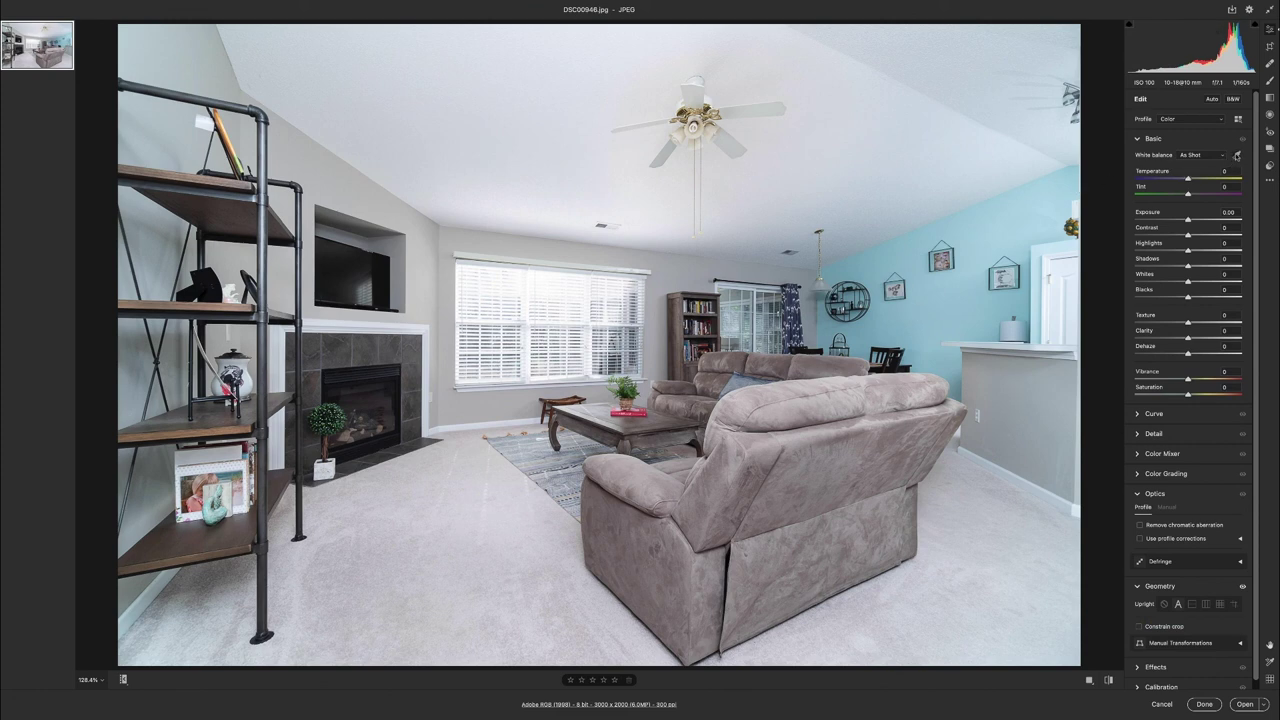
Sample the white trim with the White Balance eyedropper for a neutral balance of Temperature +6, Tint 0.
click(1237, 155)
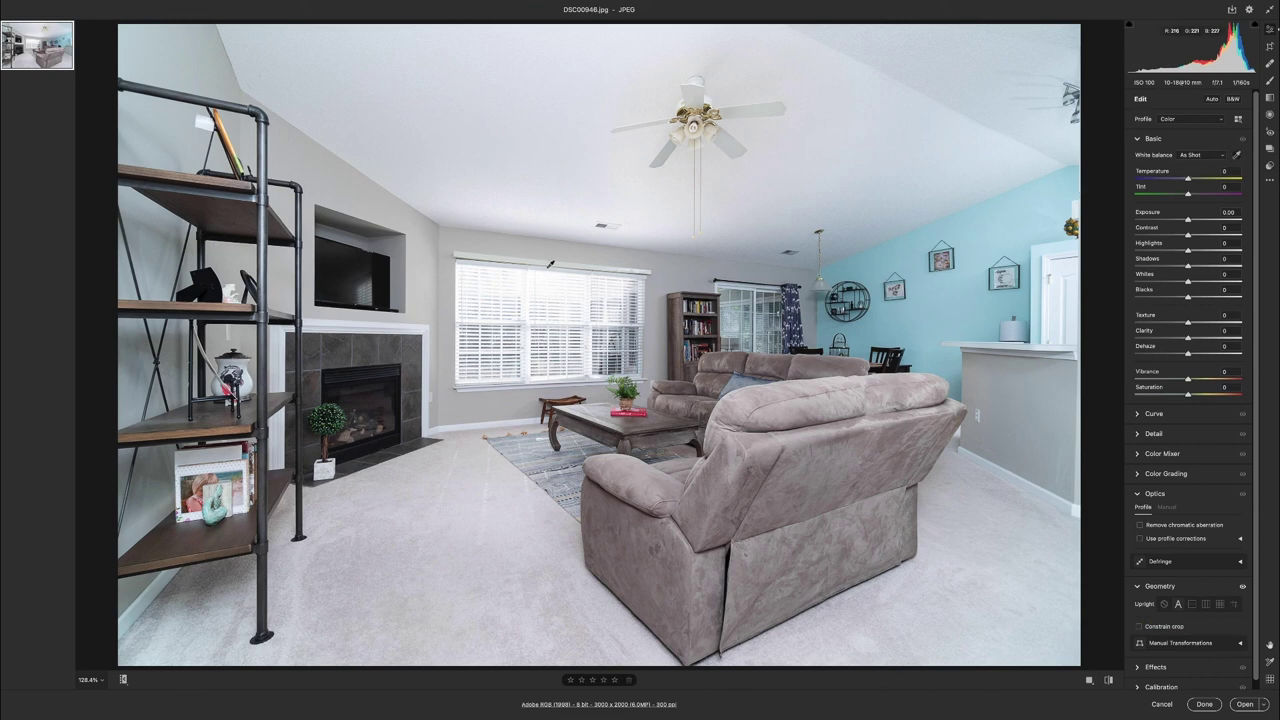
click(406, 322)
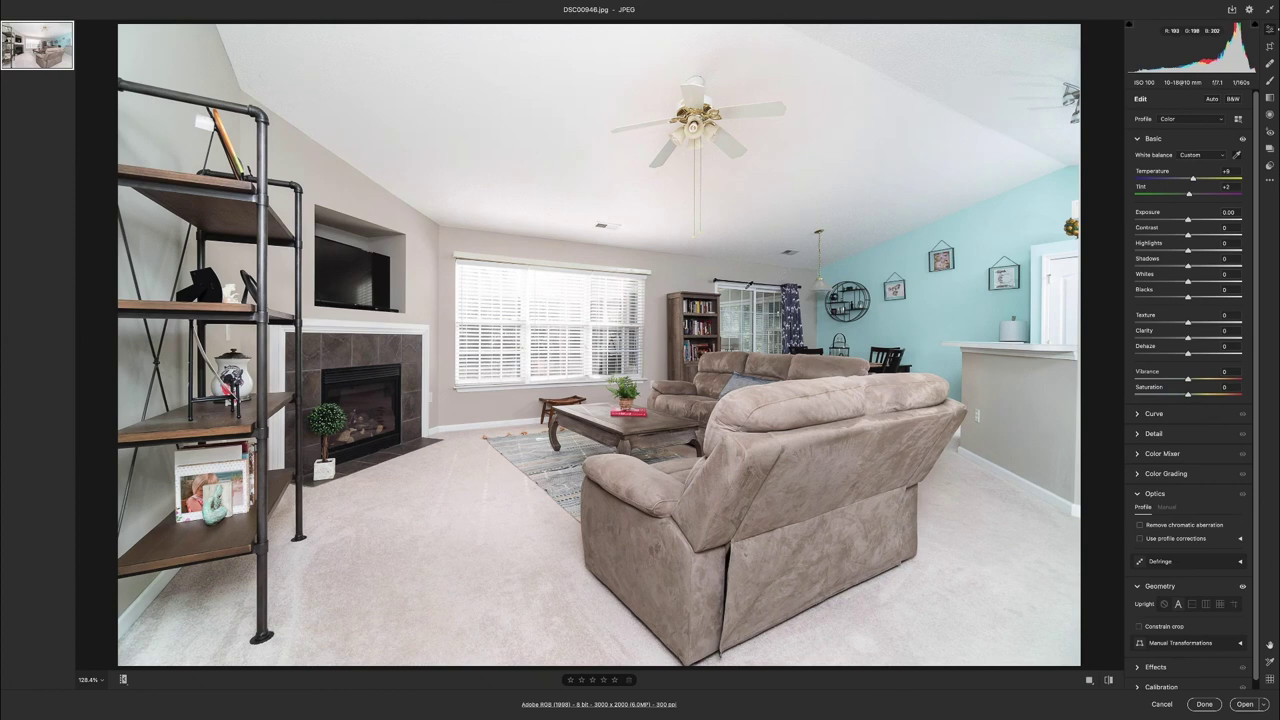
click(406, 322)
click(466, 423)
Cool Temperature slightly to +8, then switch to the Brush and shrink it to size 14.
drag(1194, 179, 1192, 179)
click(1226, 171)
key(k)
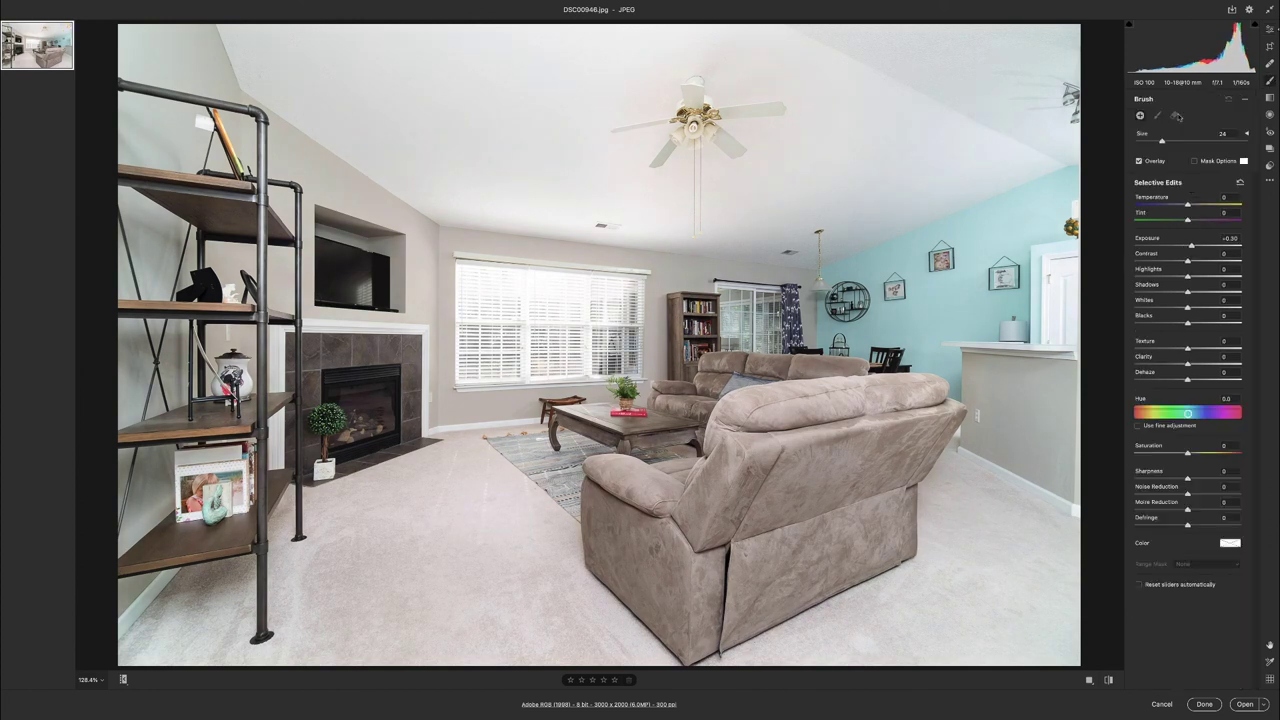
click(1192, 246)
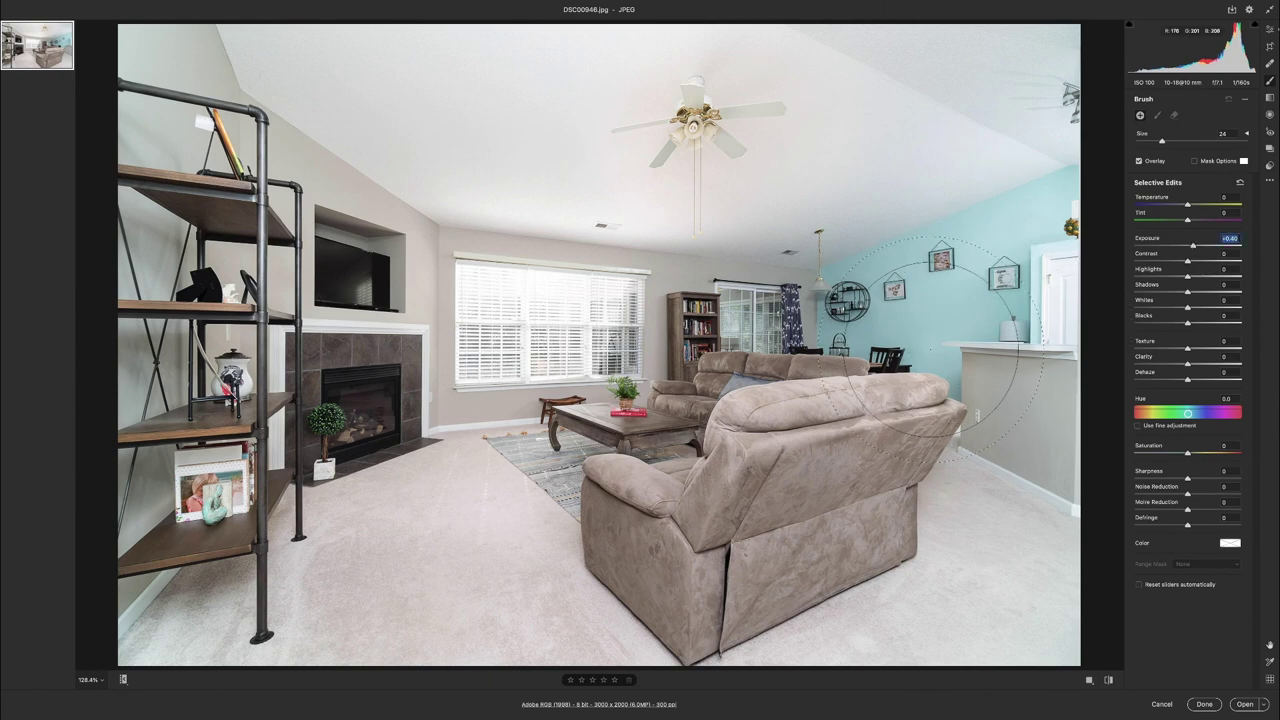
key(bracketleft)
key(bracketleft)
key(bracketleft)
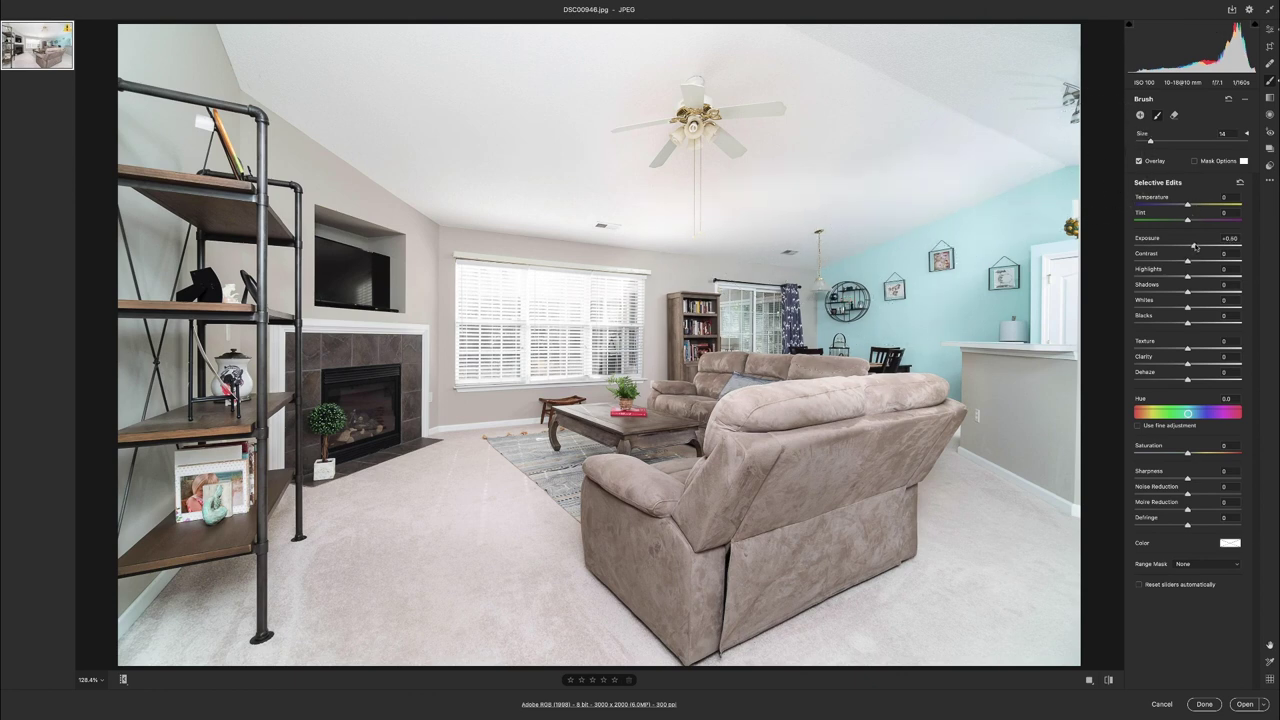
click(1194, 246)
click(1141, 116)
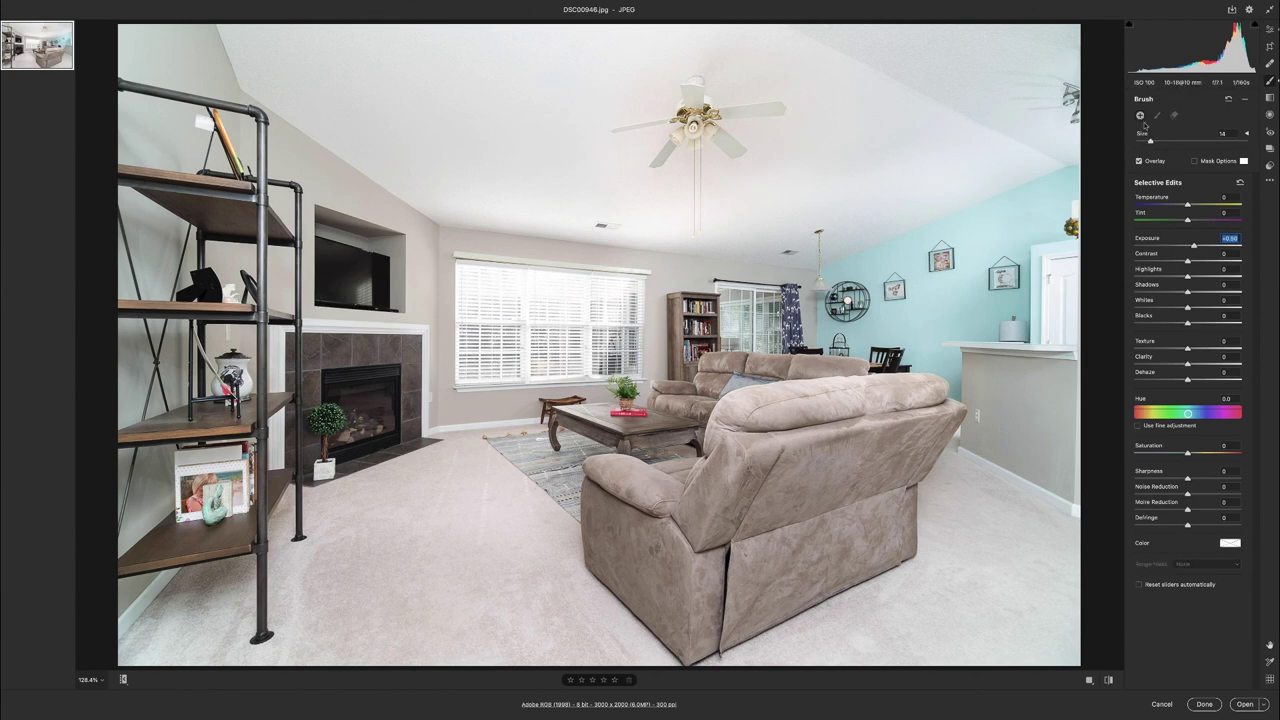
Paint the ceiling with a brush at Temperature -4, slight positive Exposure and slight negative Tint.
double_click(1194, 246)
drag(1188, 205, 1186, 206)
click(1186, 205)
drag(1188, 247, 1191, 248)
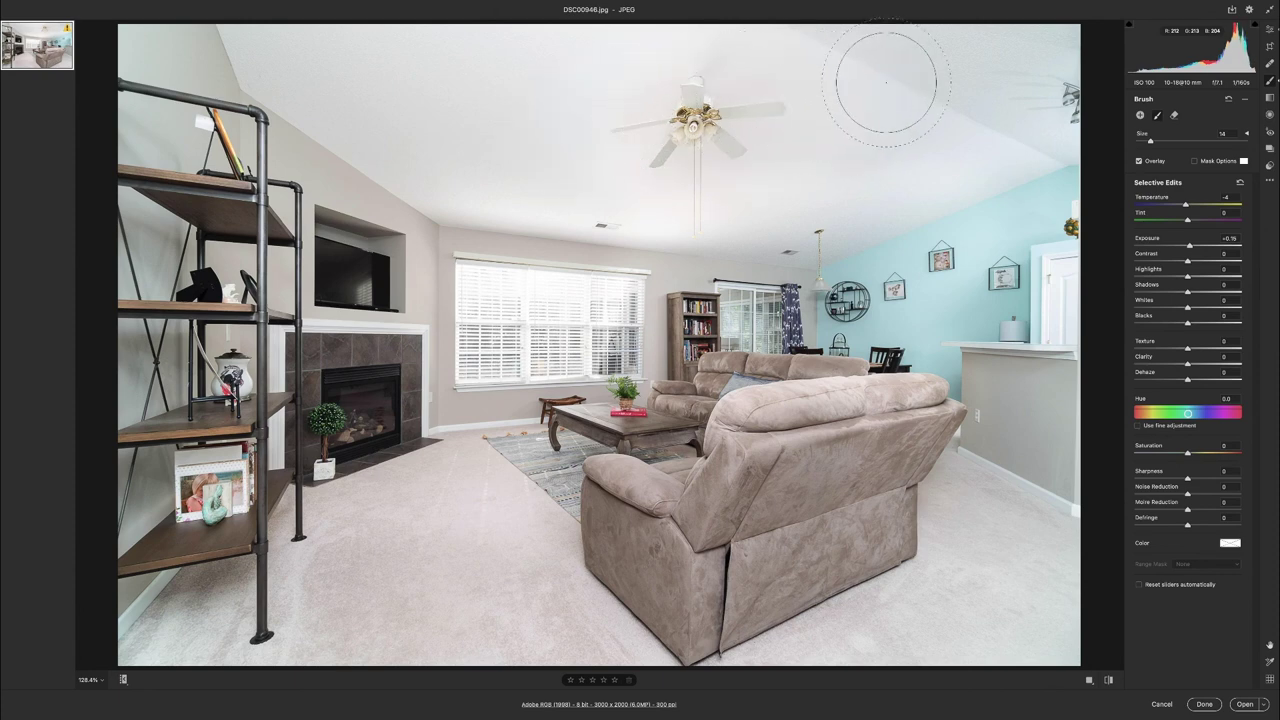
mouse_move(783, 104)
mouse_down()
mouse_move(737, 99)
mouse_move(775, 109)
mouse_up()
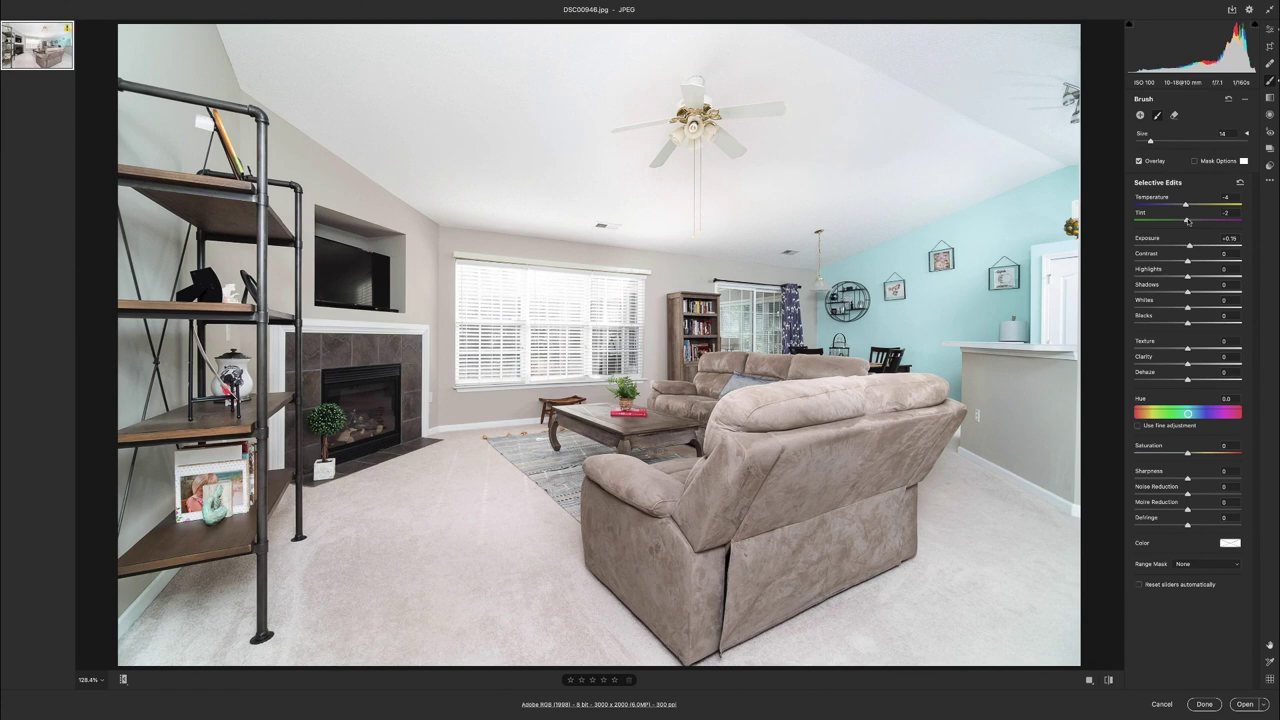
click(1187, 220)
Add a new brush at Exposure +0.25 and paint from the ceiling toward the teal wall.
click(1140, 116)
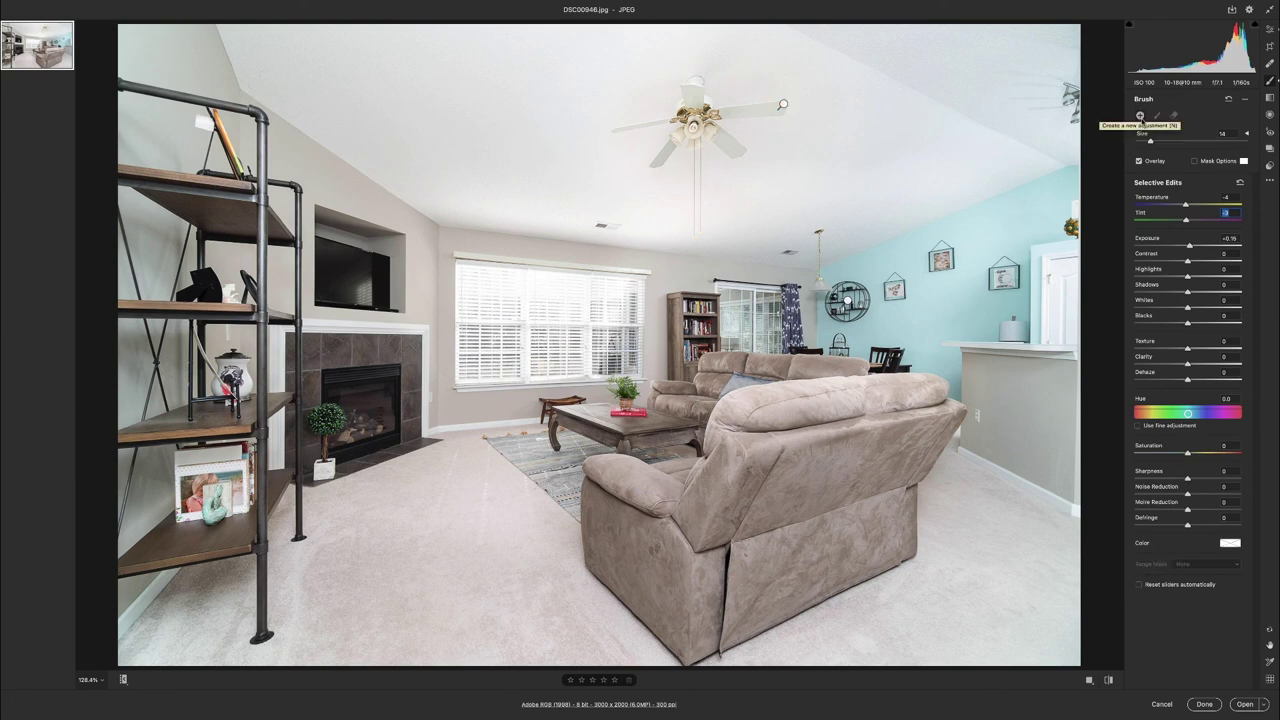
double_click(1186, 204)
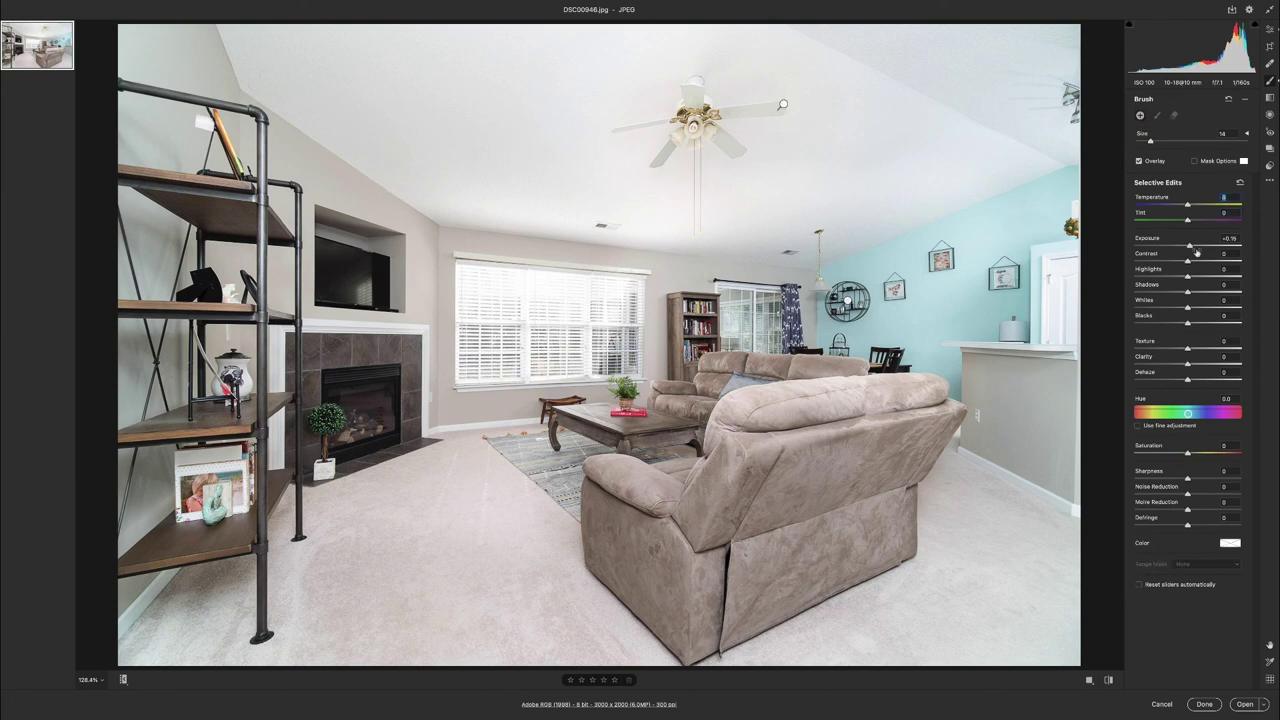
drag(1190, 245, 1192, 245)
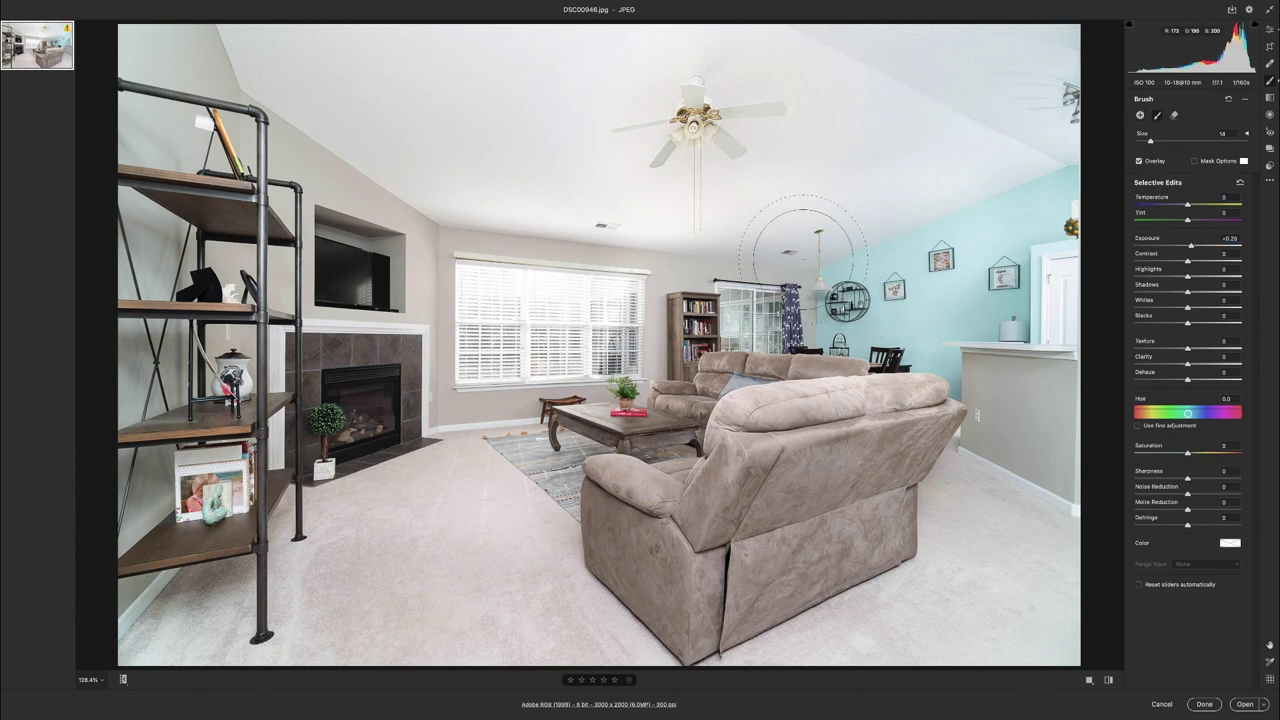
mouse_move(773, 242)
mouse_down()
mouse_move(810, 320)
mouse_move(875, 286)
mouse_move(1022, 268)
mouse_move(985, 330)
mouse_move(995, 420)
mouse_move(1020, 452)
mouse_move(745, 350)
mouse_move(700, 380)
mouse_move(800, 355)
mouse_move(677, 232)
mouse_move(543, 211)
mouse_move(436, 213)
mouse_move(557, 229)
mouse_move(334, 134)
mouse_up()
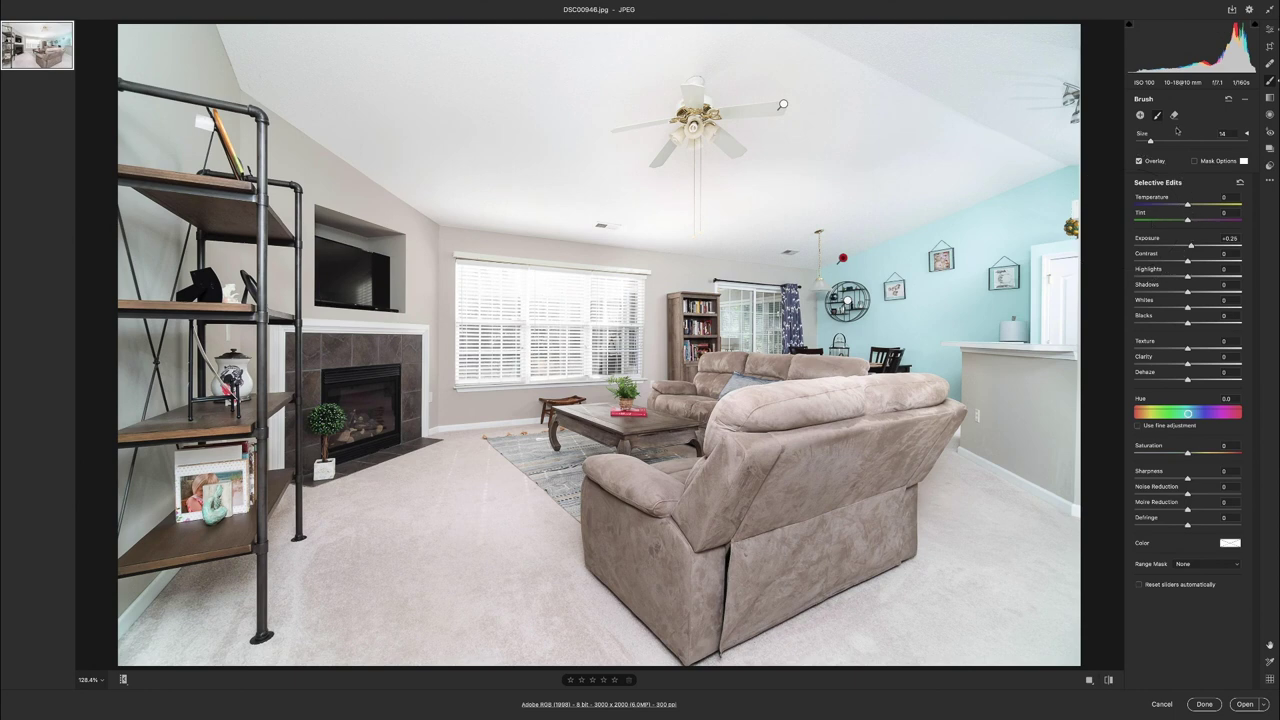
Paint the window blinds with a new size-5 brush at Highlights -34 and Exposure reset.
click(1141, 115)
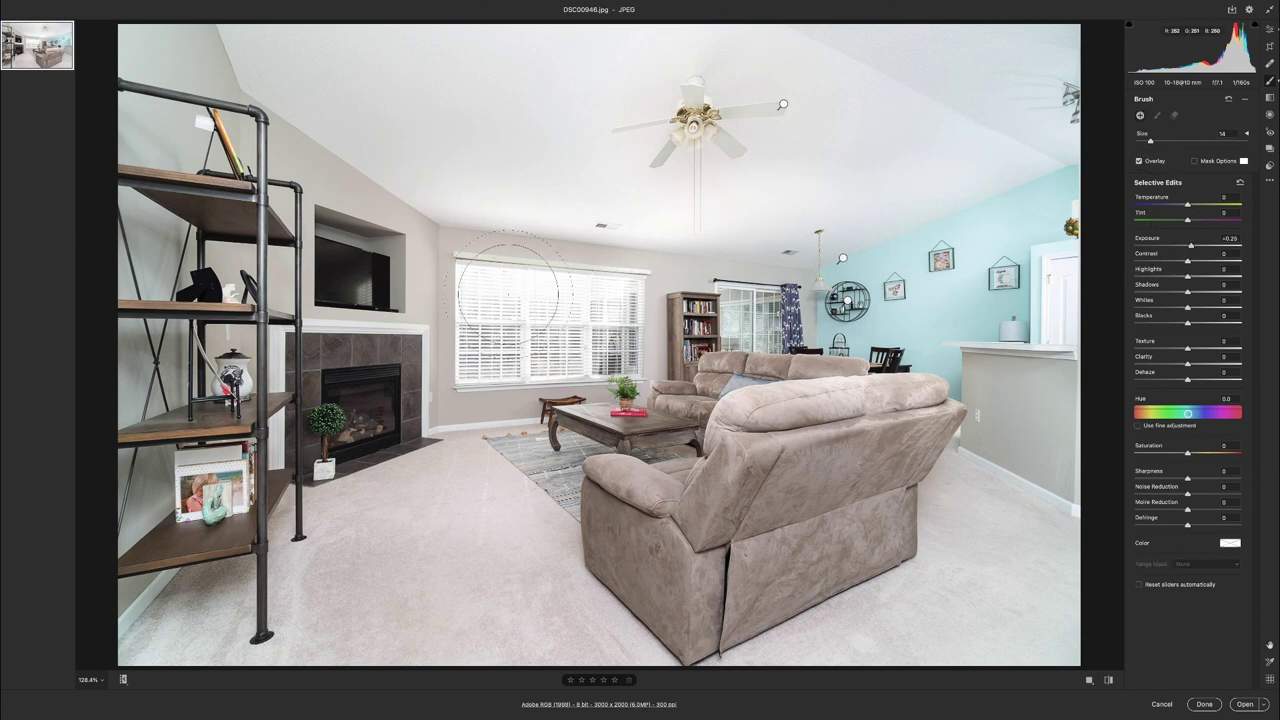
double_click(1191, 245)
drag(1188, 277, 1186, 245)
key(bracketleft)
key(bracketleft)
key(bracketleft)
key(bracketleft)
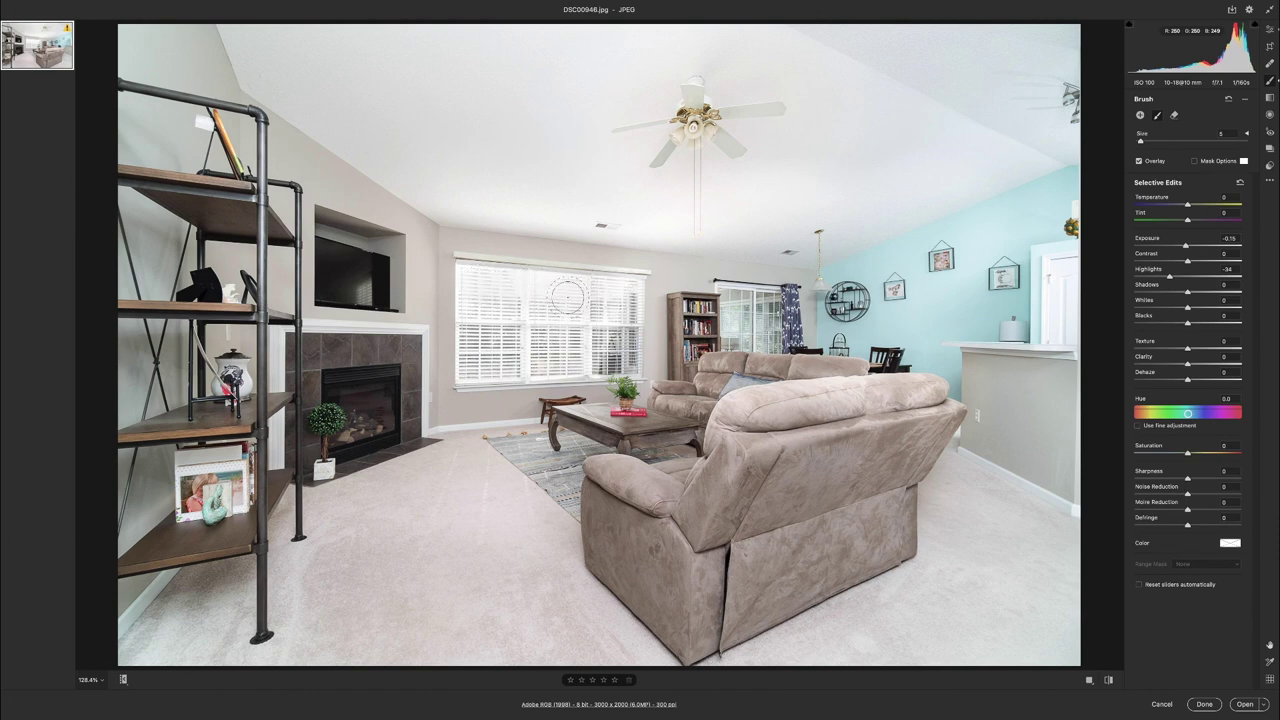
drag(485, 288, 533, 297)
Fit the DSC00946 blend in view and go back to the Edit panel's global adjustments.
click(101, 680)
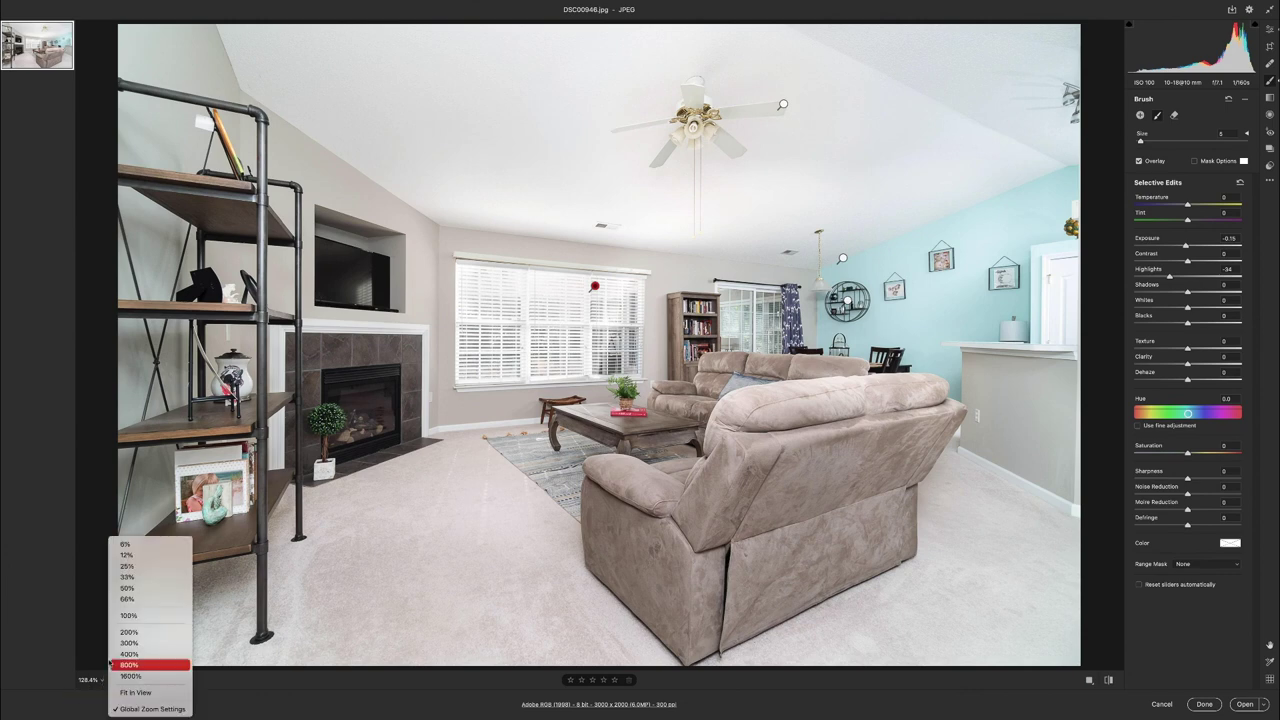
key(Escape)
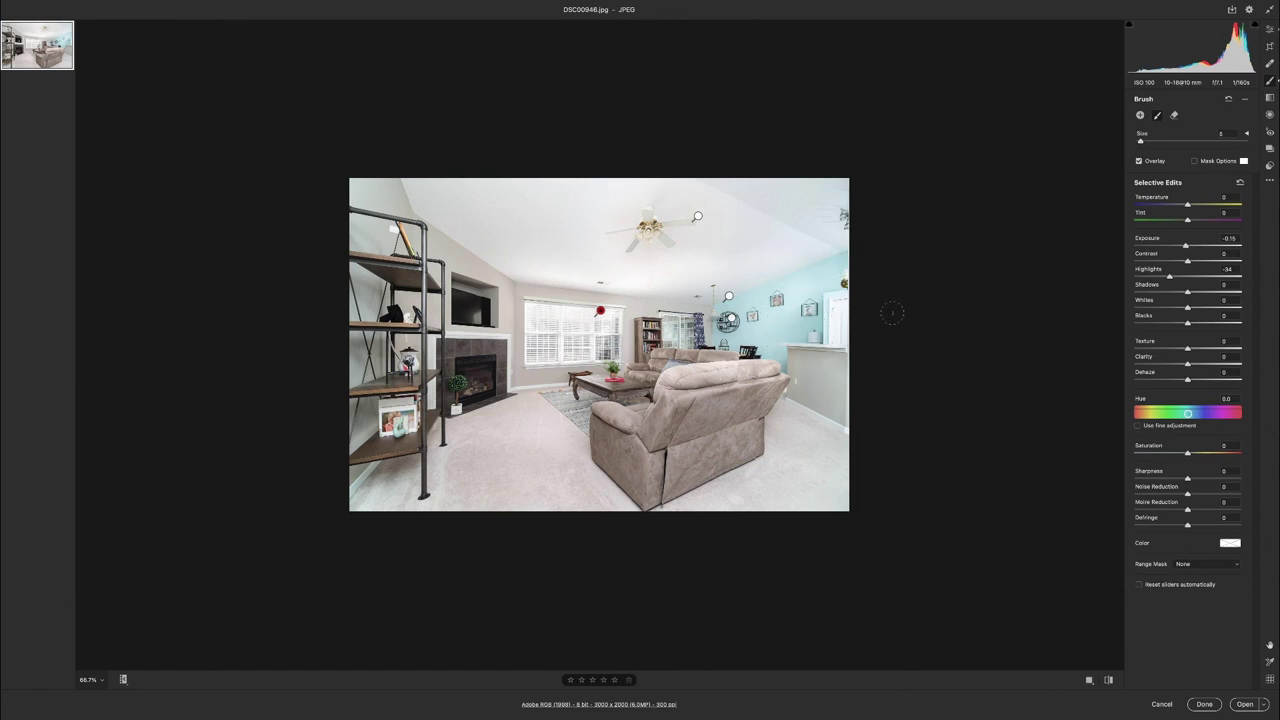
click(1269, 28)
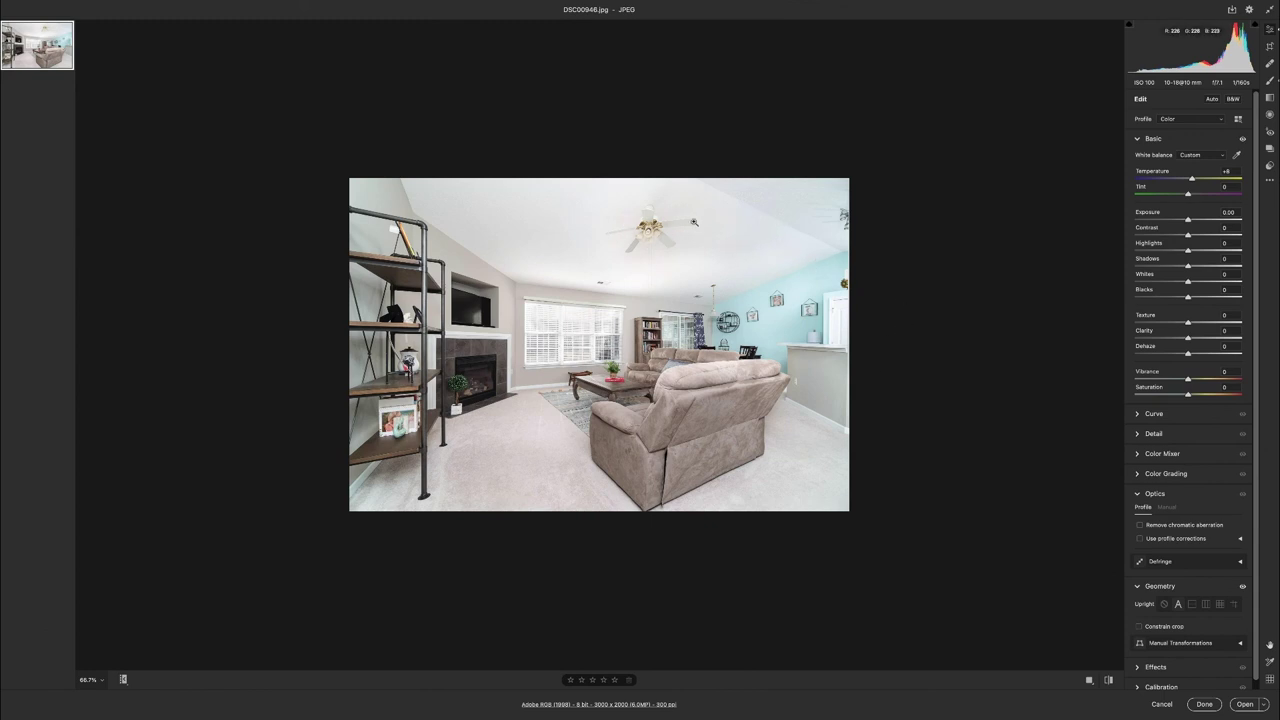
Brush around the ceiling fan at size 16 with Highlights reset, Exposure +0.10 and Temperature -4.
click(1271, 83)
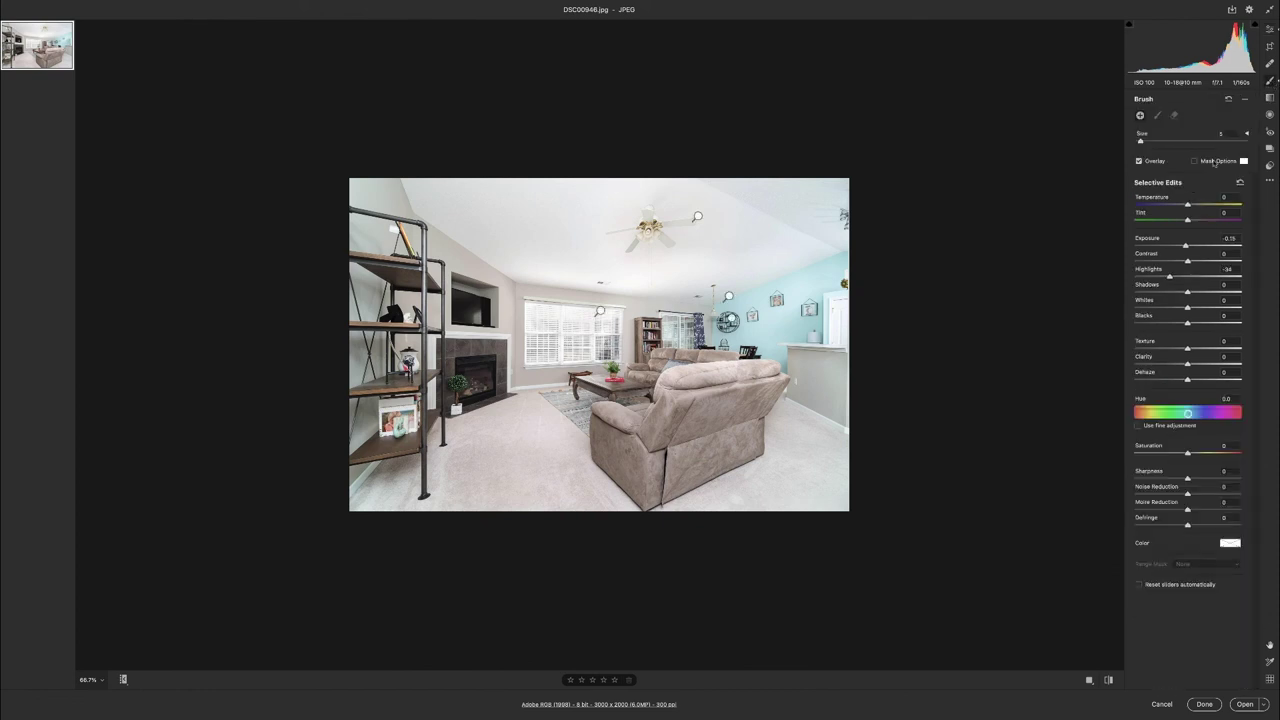
double_click(1171, 277)
drag(1188, 247, 1185, 206)
key(bracketright)
key(bracketright)
key(bracketright)
key(bracketright)
key(bracketright)
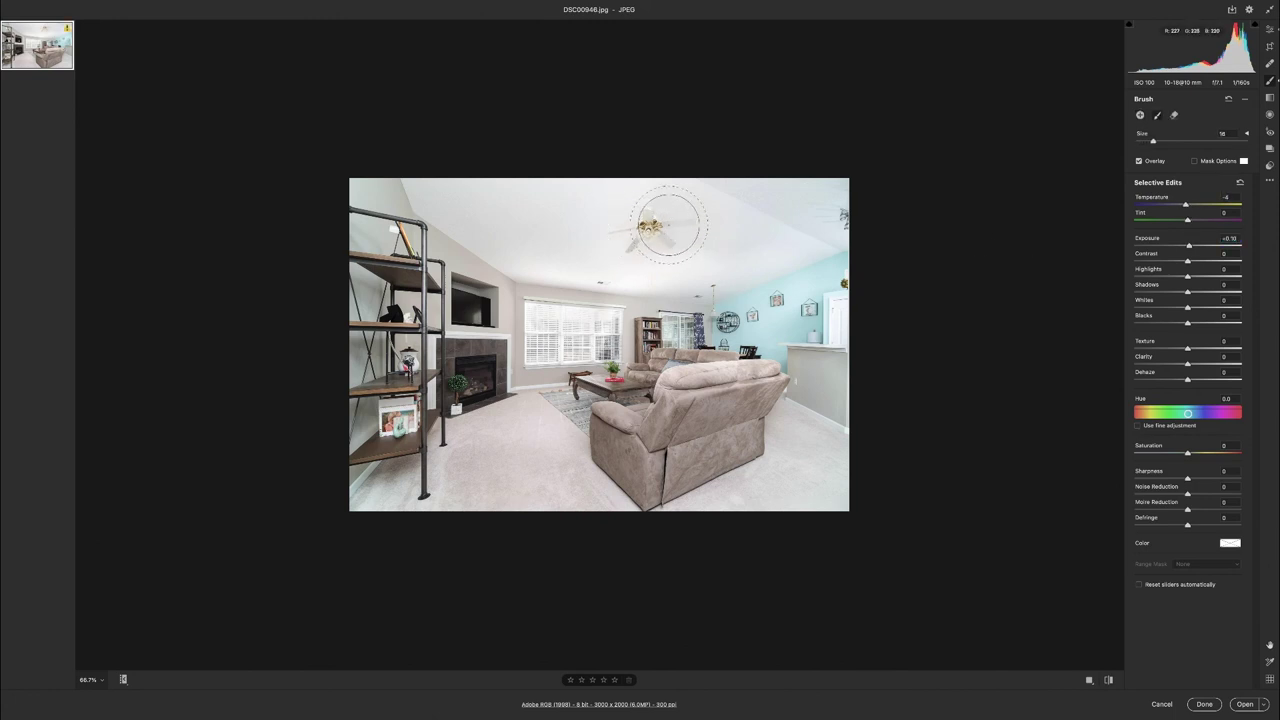
mouse_move(697, 218)
mouse_down()
mouse_move(664, 211)
mouse_move(690, 201)
mouse_move(489, 219)
mouse_move(449, 202)
mouse_move(534, 220)
mouse_move(570, 197)
mouse_move(697, 191)
mouse_move(654, 206)
mouse_up()
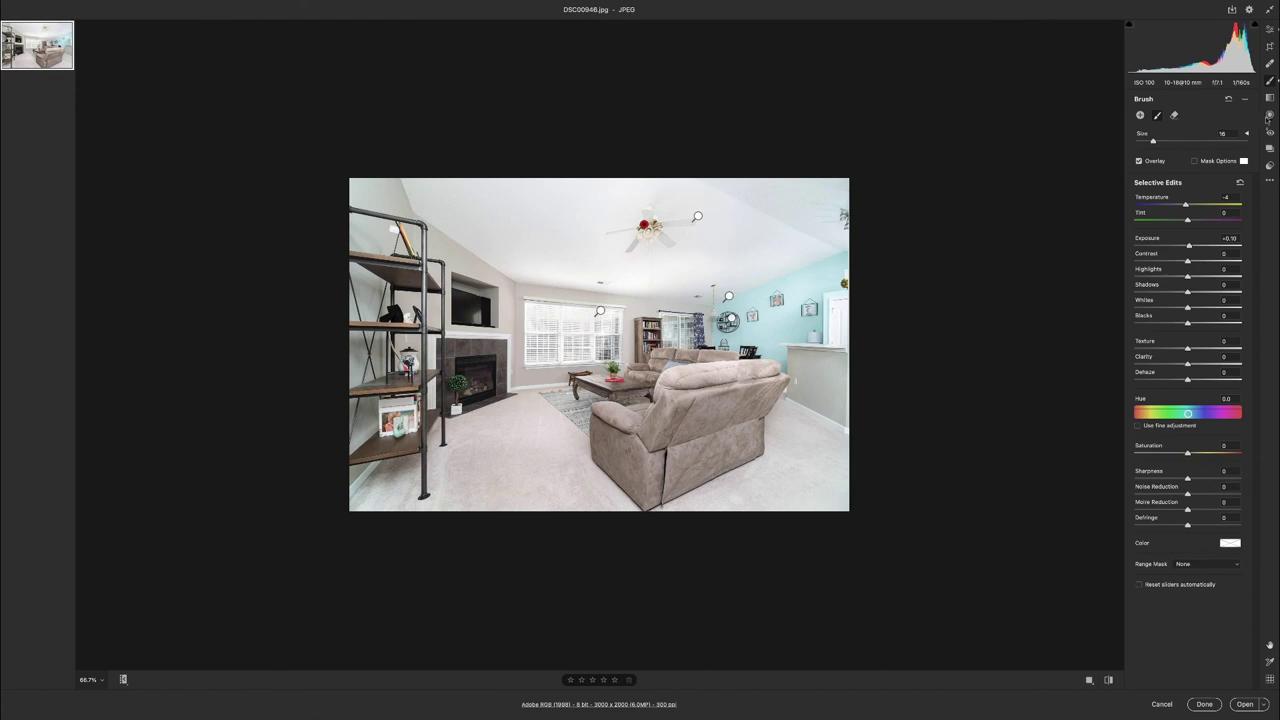
click(1270, 29)
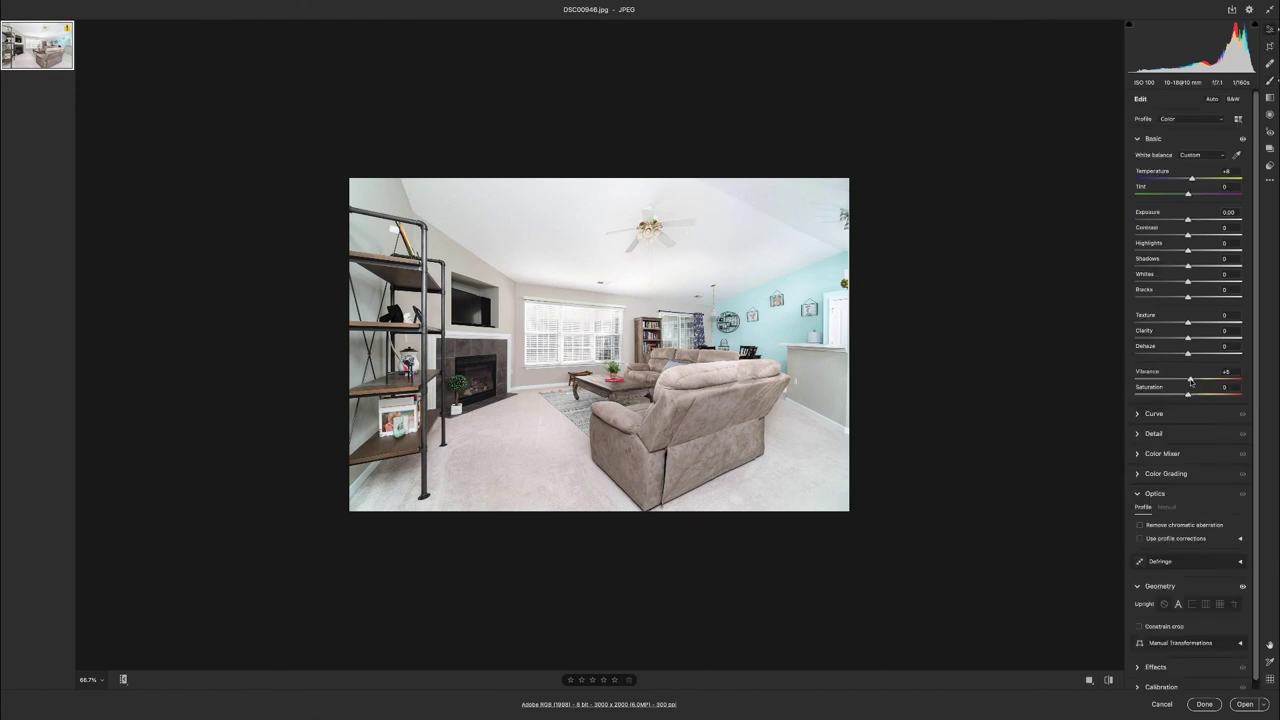
Set Vibrance to +7, raise Dehaze to +8 and pull Blacks slightly negative.
click(1192, 381)
click(1145, 590)
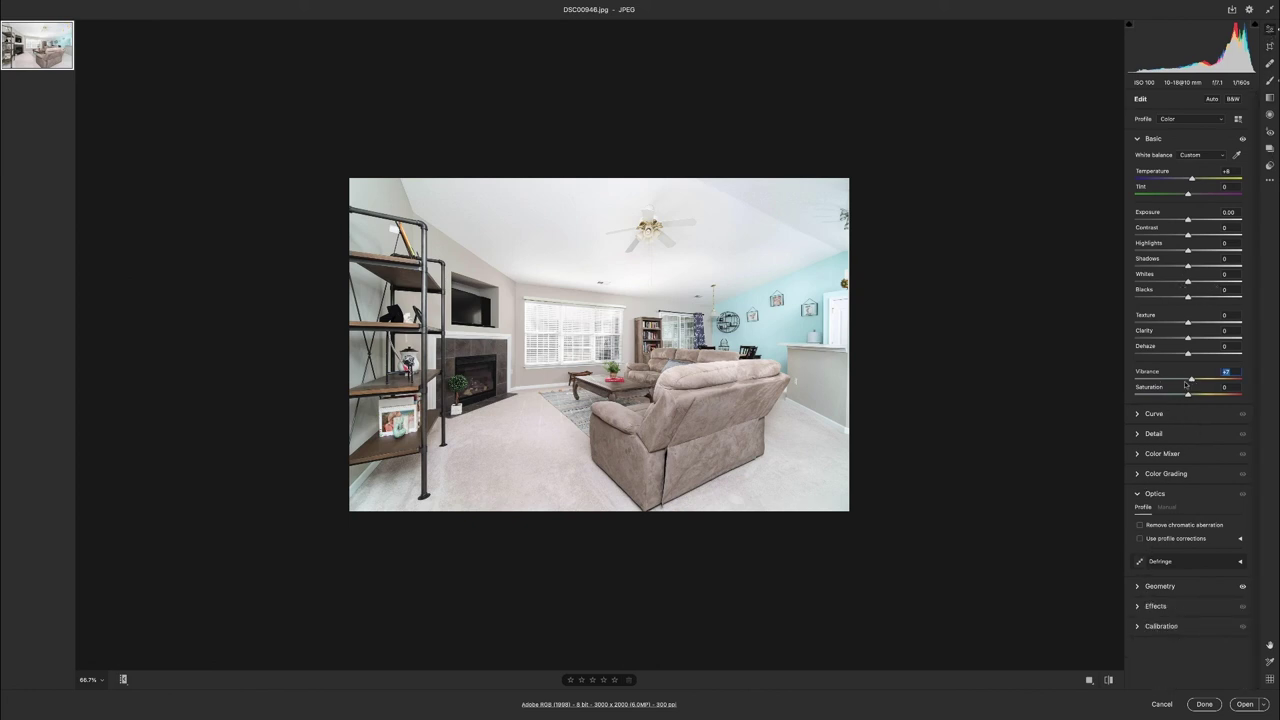
mouse_move(1189, 355)
mouse_down()
mouse_move(1218, 356)
mouse_move(1170, 358)
mouse_move(1259, 361)
mouse_move(1140, 358)
mouse_move(1182, 362)
mouse_up()
double_click(1182, 362)
drag(1189, 357, 1191, 357)
drag(1189, 297, 1186, 298)
click(1187, 298)
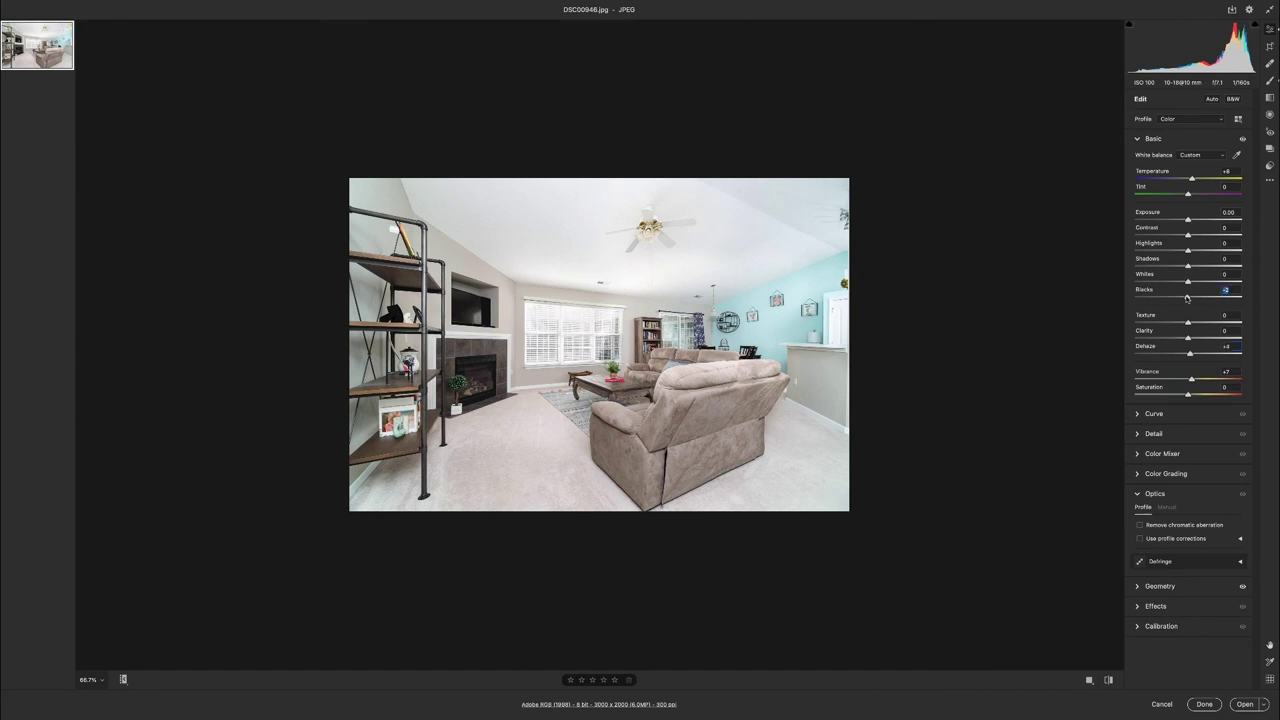